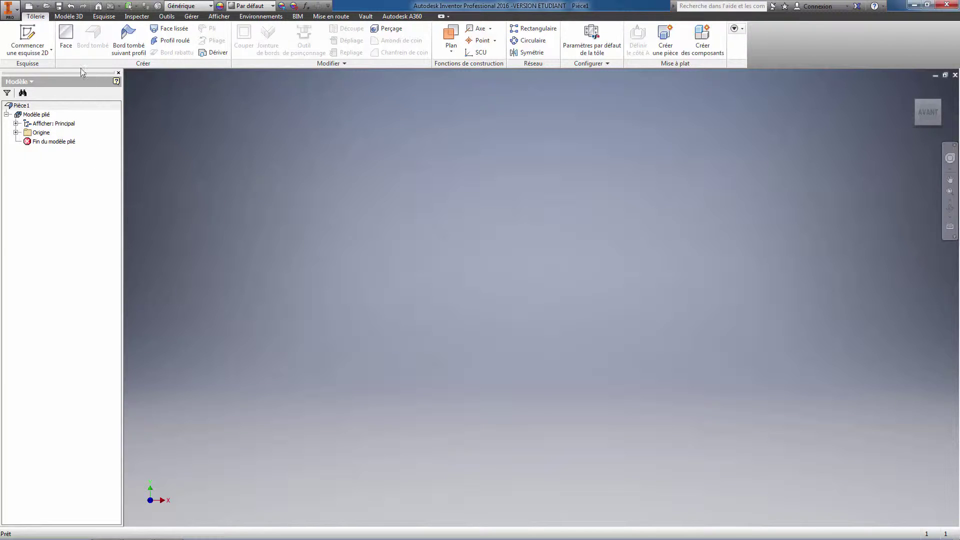
Step: Start a 2D sketch on the front plane and draw a 100 by 100 mm rectangle around the origin
left_click(46, 35)
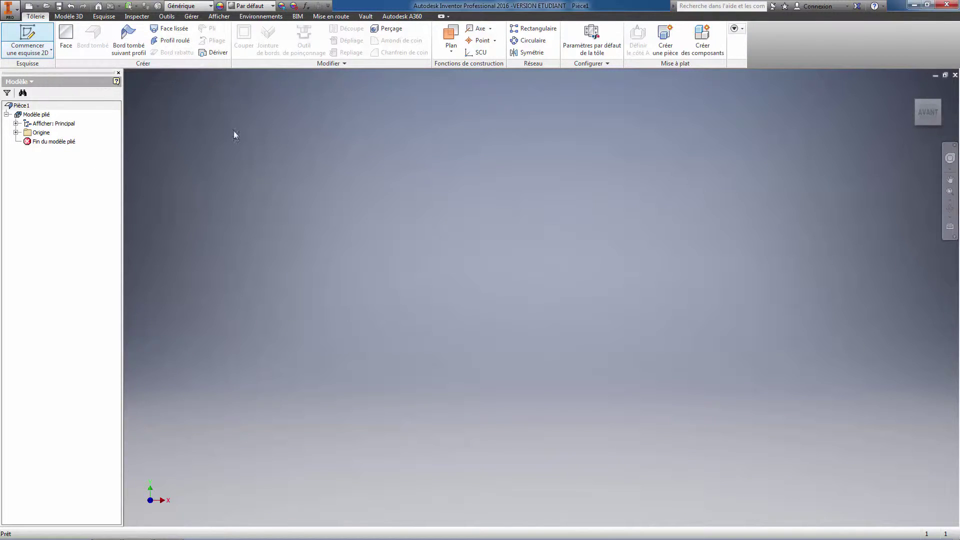
left_click(565, 264)
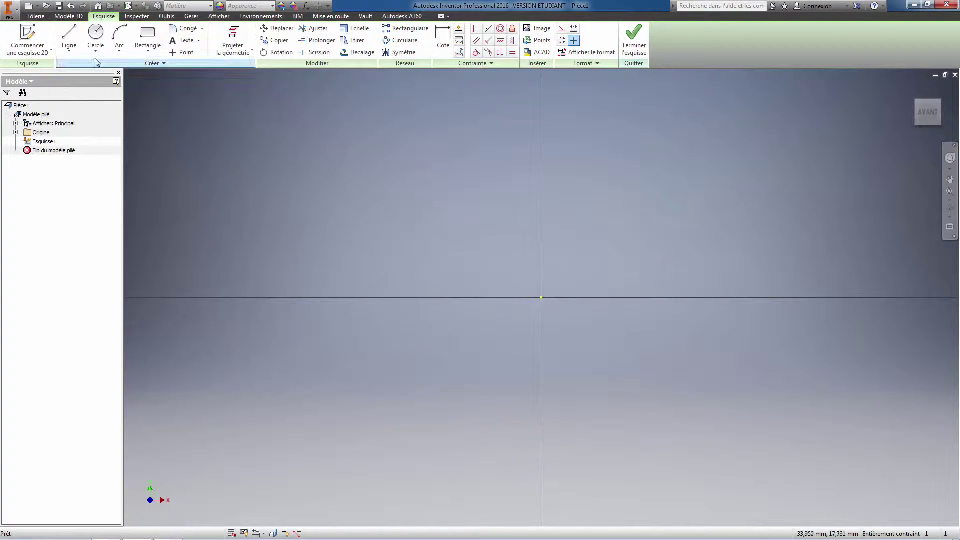
left_click(144, 41)
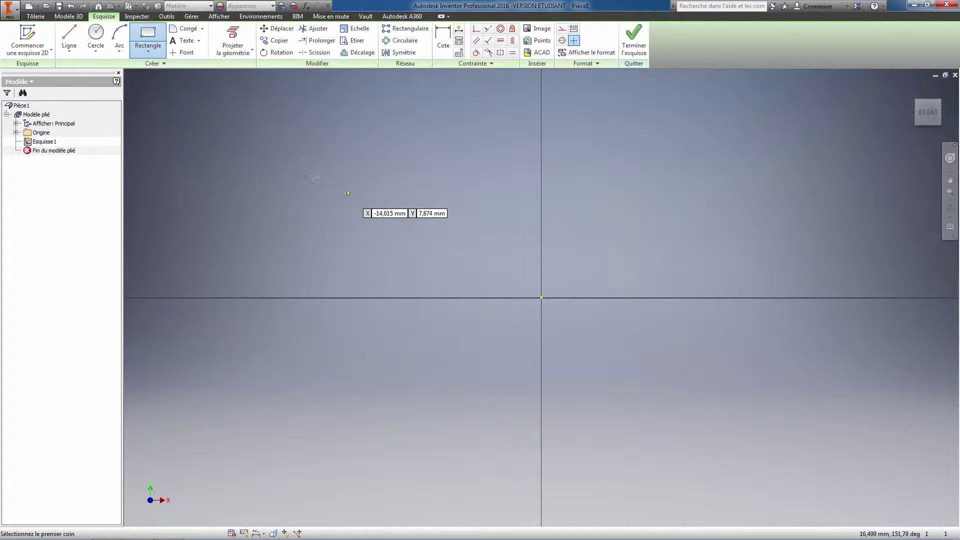
left_click(246, 138)
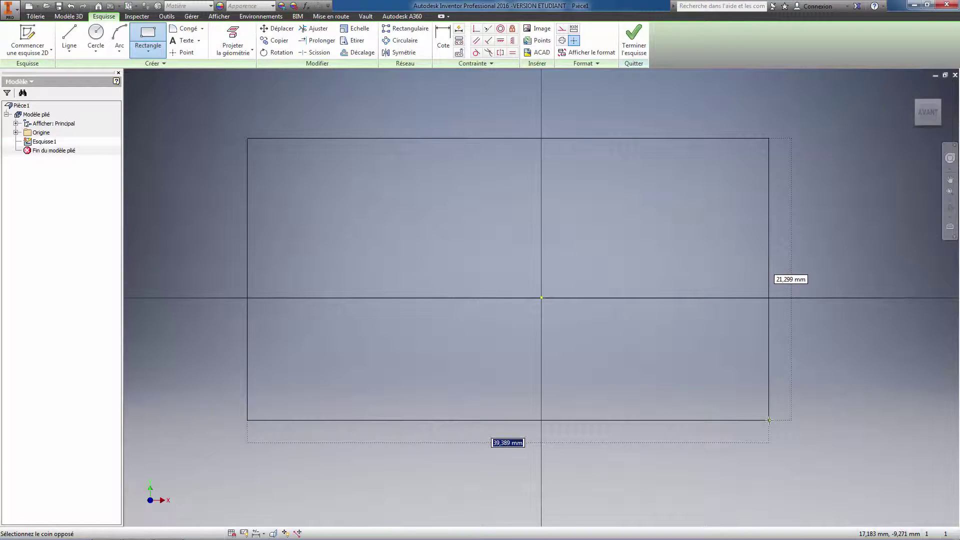
type("100")
key("Tab")
type("1")
type("000")
key("Return")
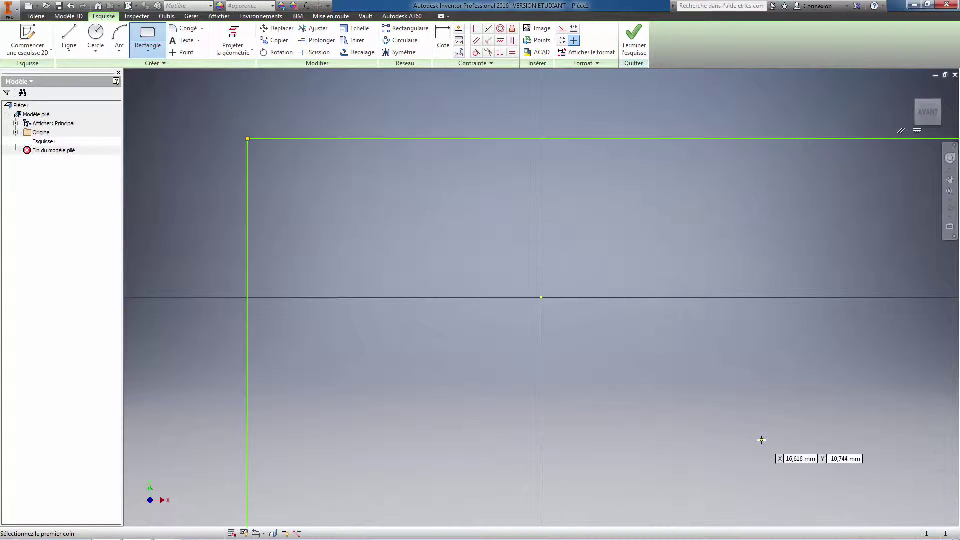
Step: Dimension the rectangle's upper edge 50 mm from the origin
scroll(642, 402, "up", 5)
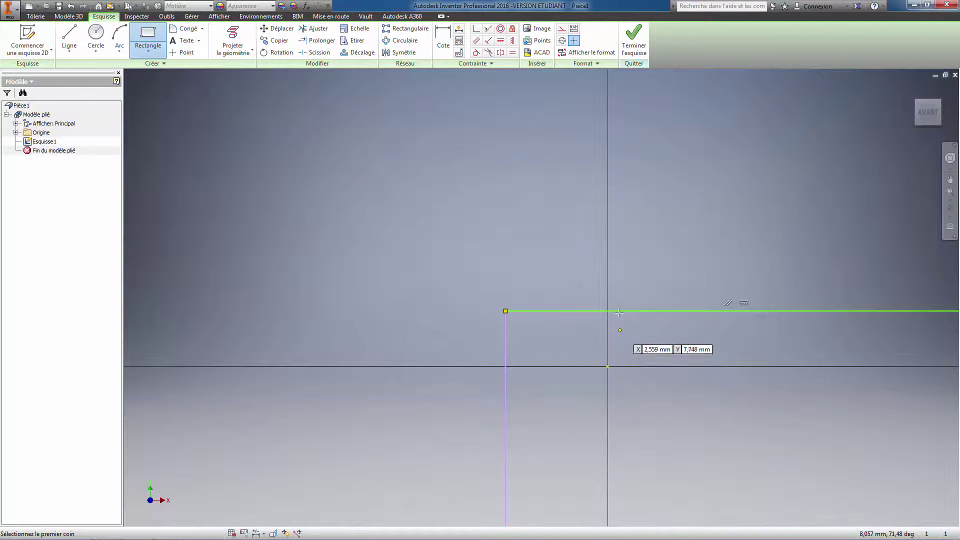
left_click(449, 41)
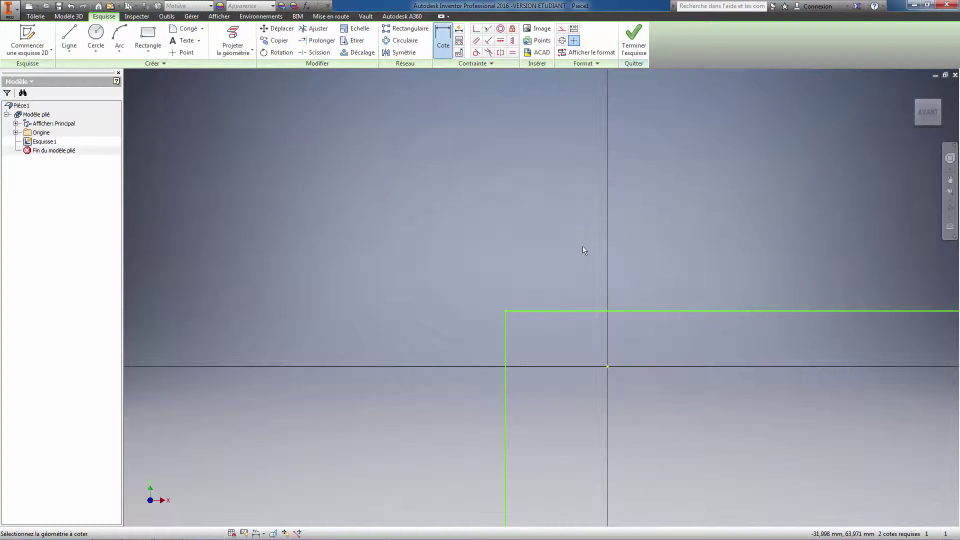
left_click(575, 312)
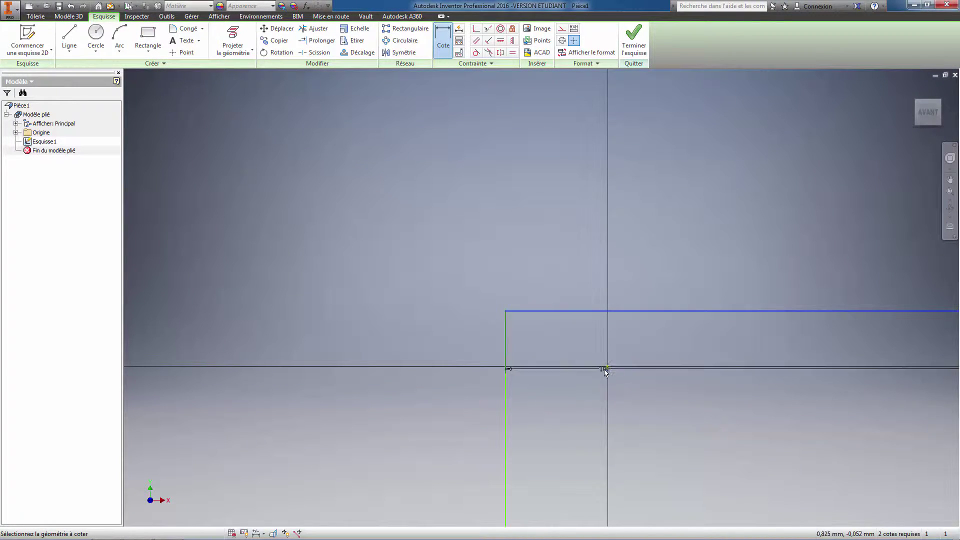
left_click(607, 367)
left_click(628, 428)
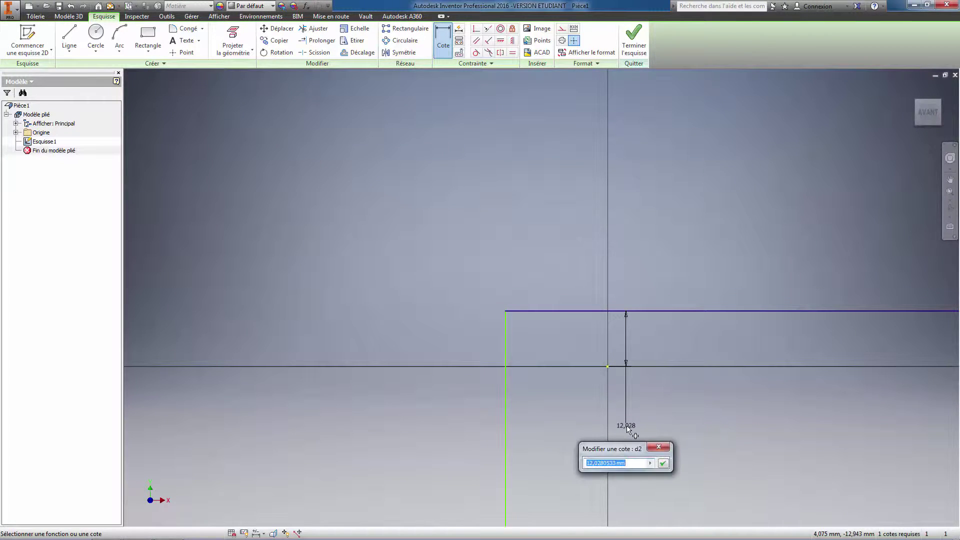
type("50")
key("Return")
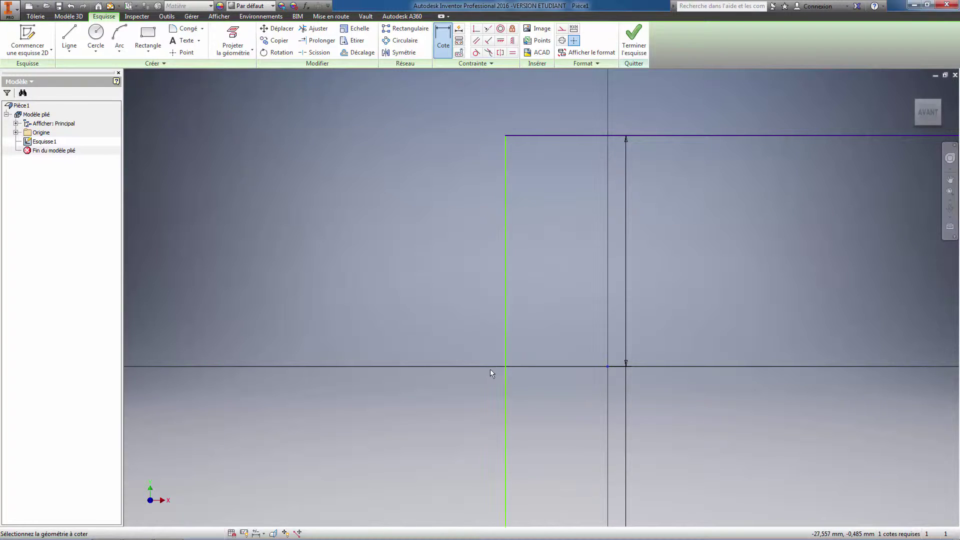
Step: Dimension the rectangle's left edge 50 mm from the origin
left_click(502, 372)
left_click(607, 367)
left_click(552, 402)
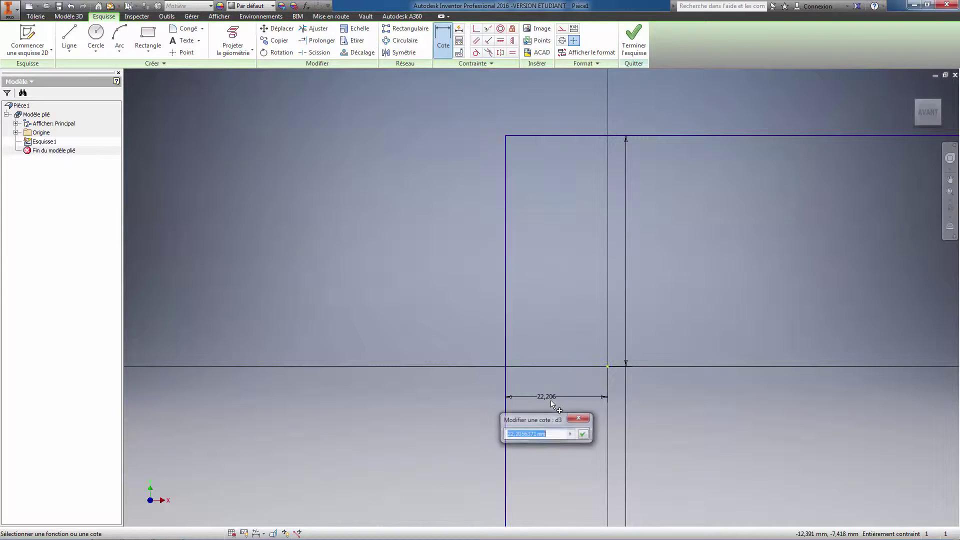
type("50")
key("Return")
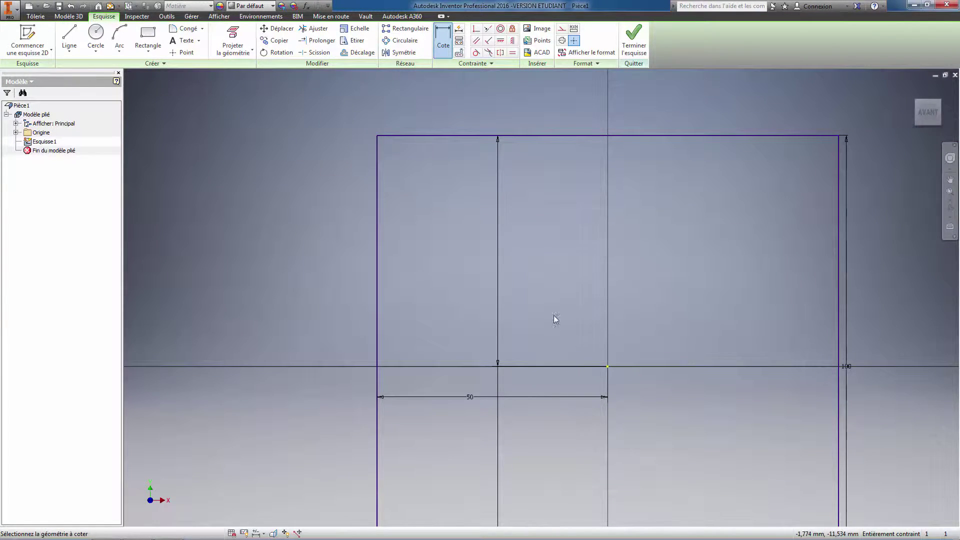
Step: Finish the sketch and extrude the square profile 100 mm to form a cube
left_click(633, 40)
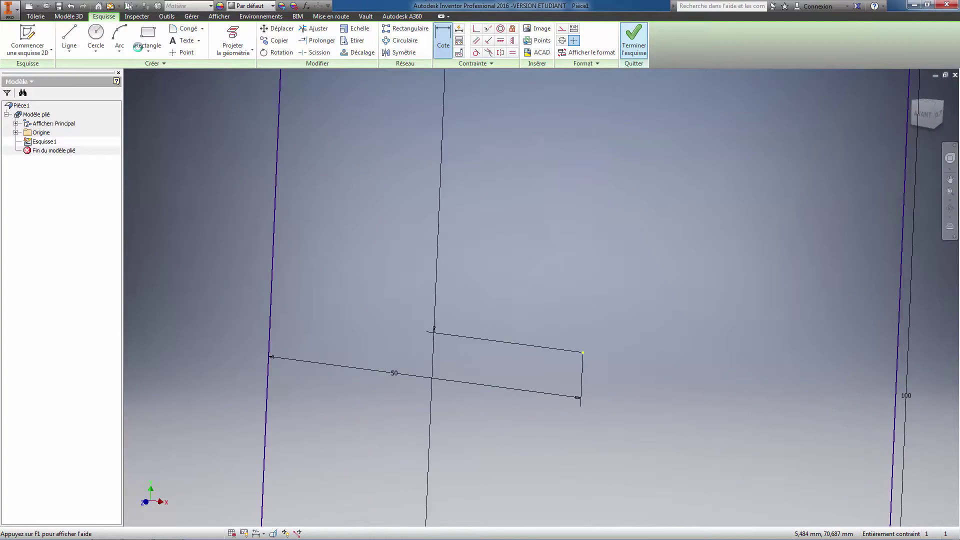
left_click(68, 16)
left_click(69, 38)
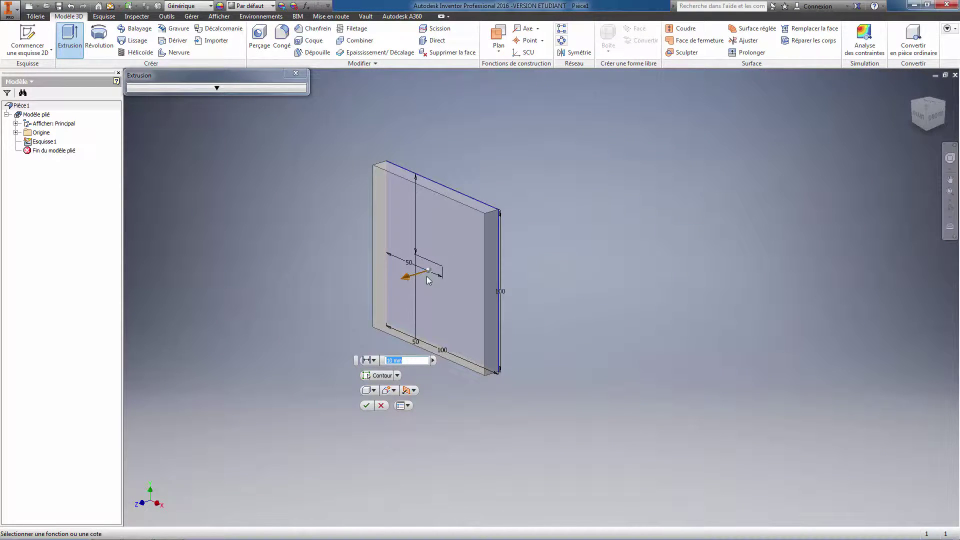
type("100")
key("Return")
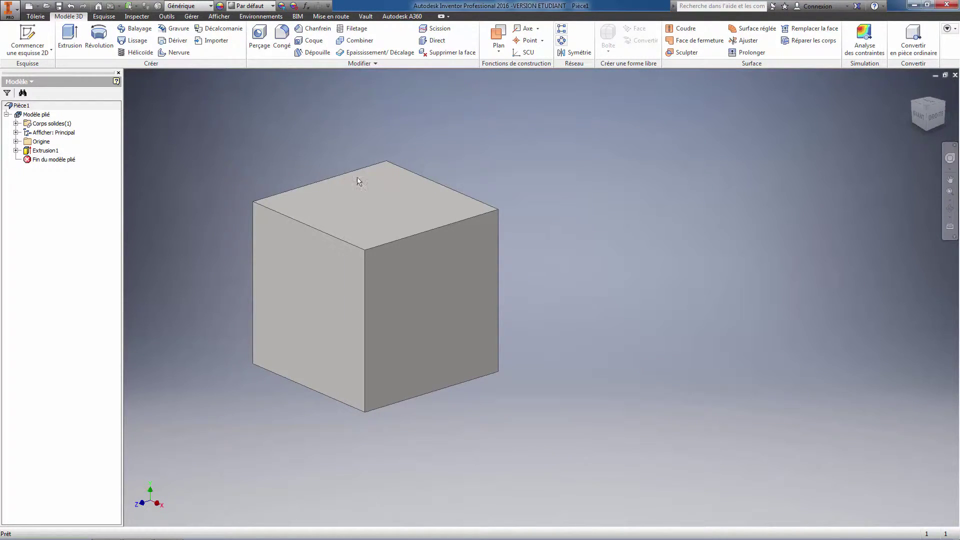
Step: Start a constant-radius fillet on the cube's upper front-right edge with a 10 mm radius
left_click(280, 34)
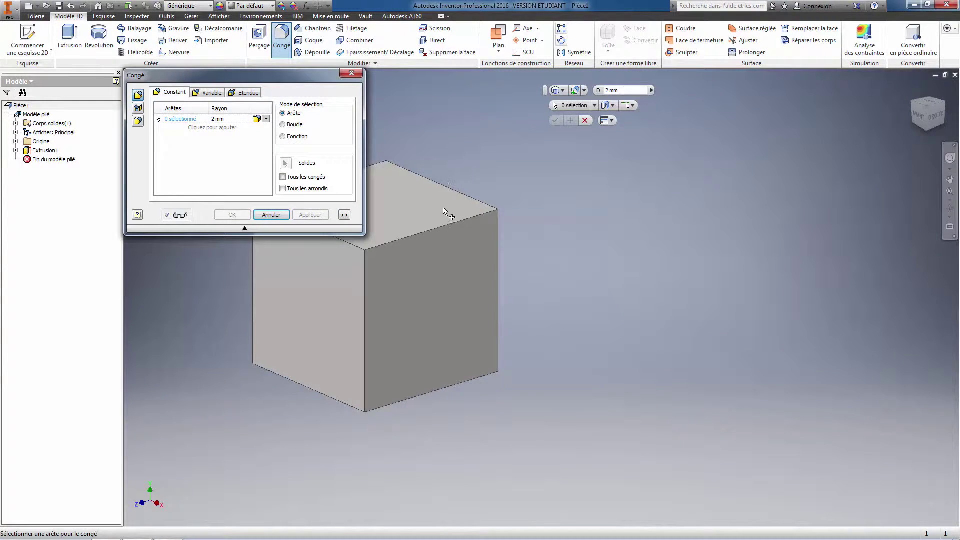
left_click(454, 223)
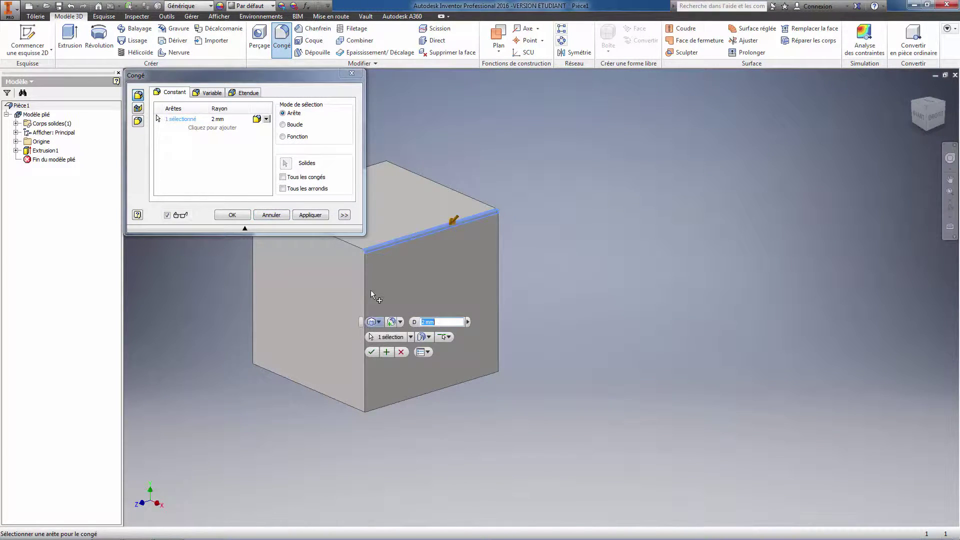
type("100")
key("BackSpace")
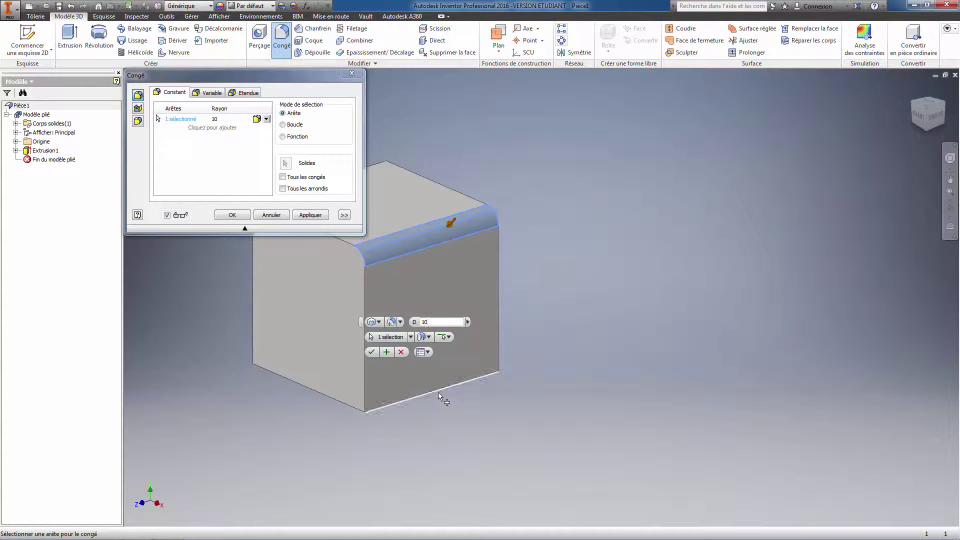
Step: Add the cube's eight other visible edges to the 10 mm fillet selection
left_click(424, 394)
left_click(363, 388)
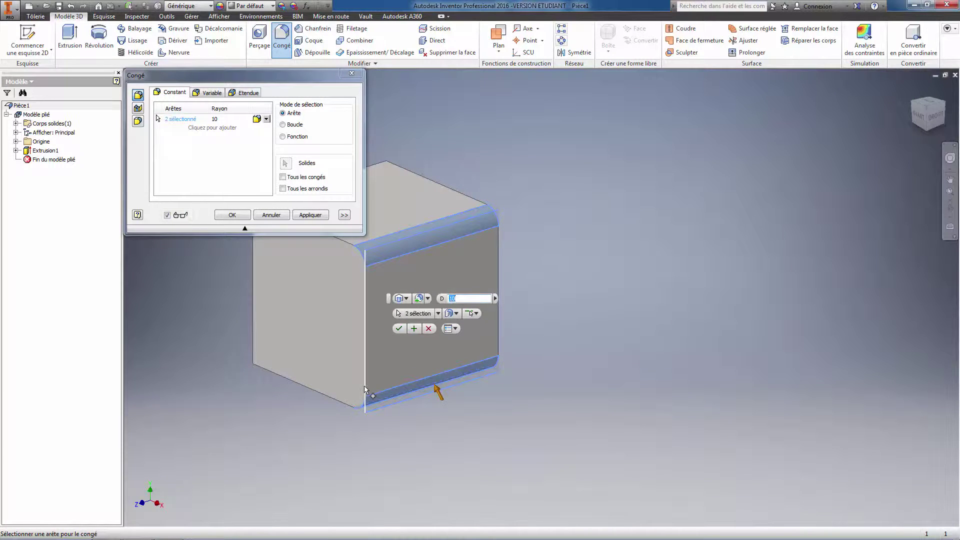
left_click(327, 398)
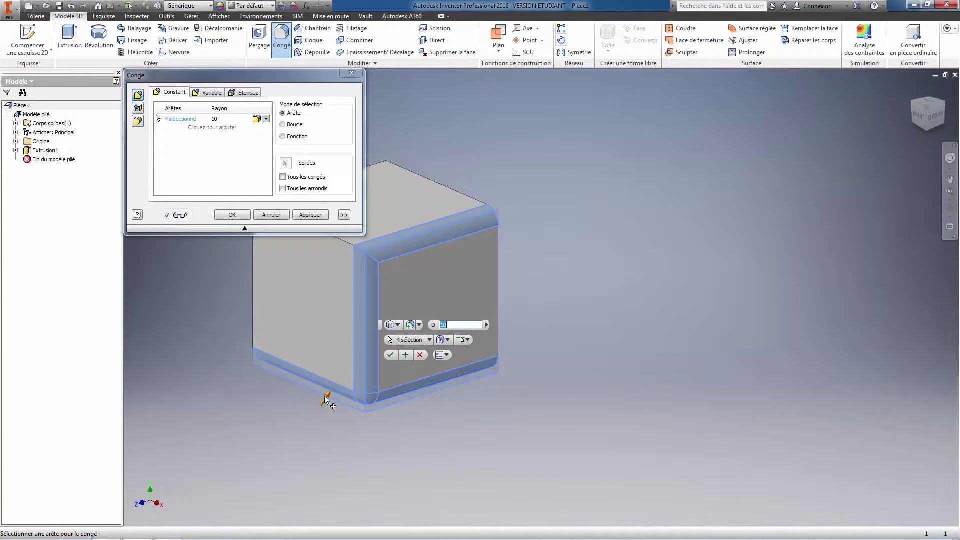
left_click(250, 276)
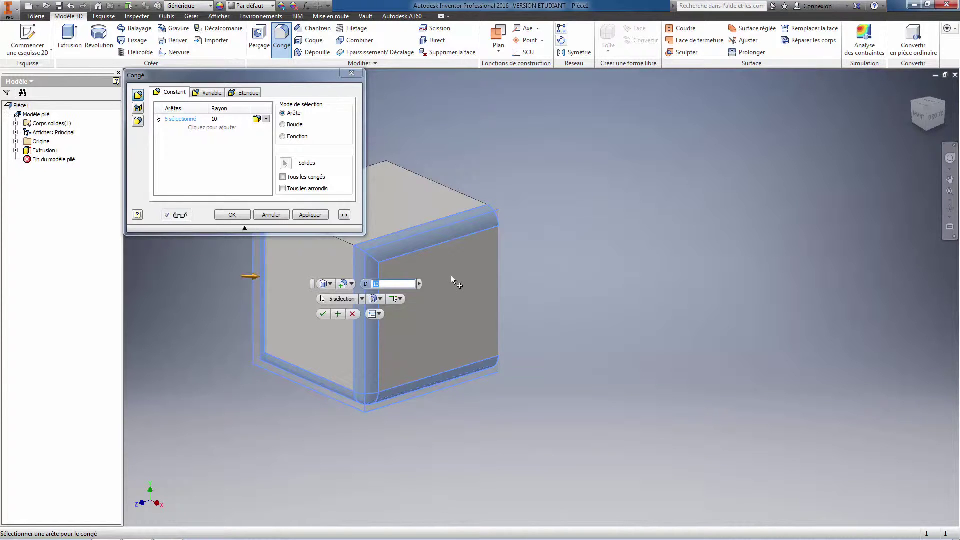
left_click(492, 280)
scroll(349, 277, "down", 3)
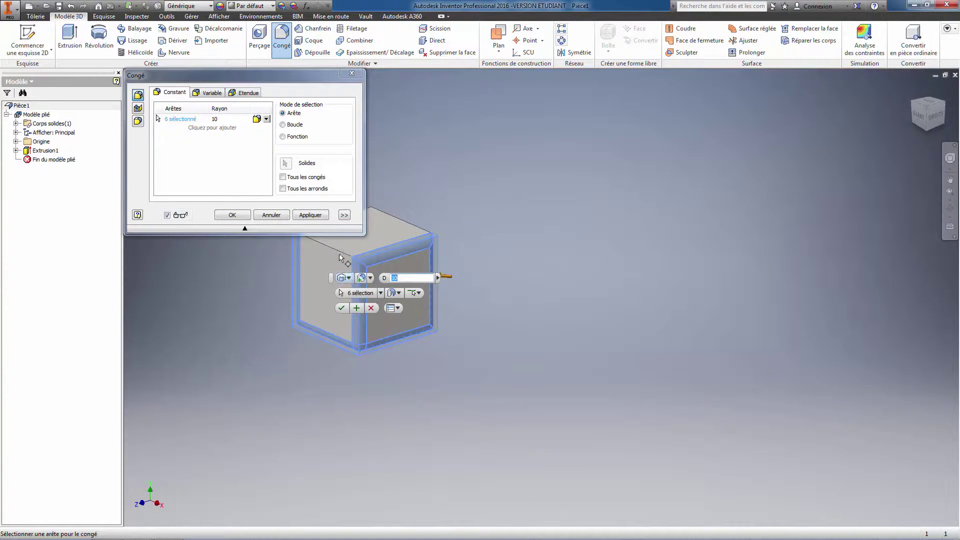
left_click(345, 254)
middle_click_drag(355, 269, 566, 388)
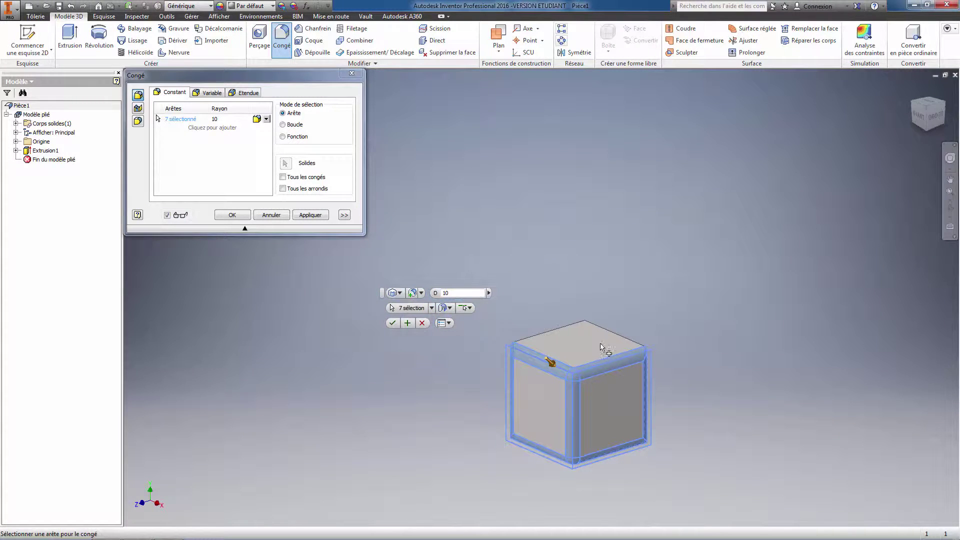
left_click(576, 328)
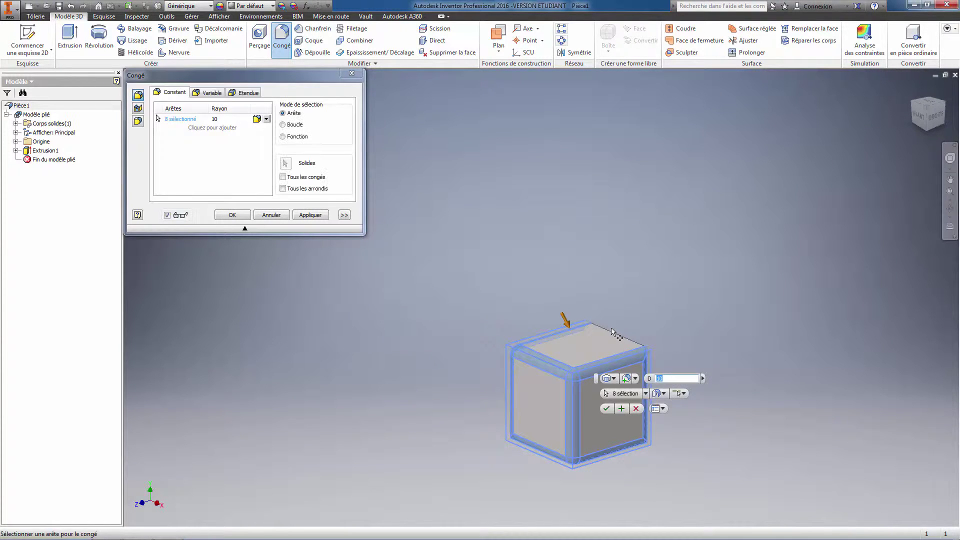
left_click(613, 333)
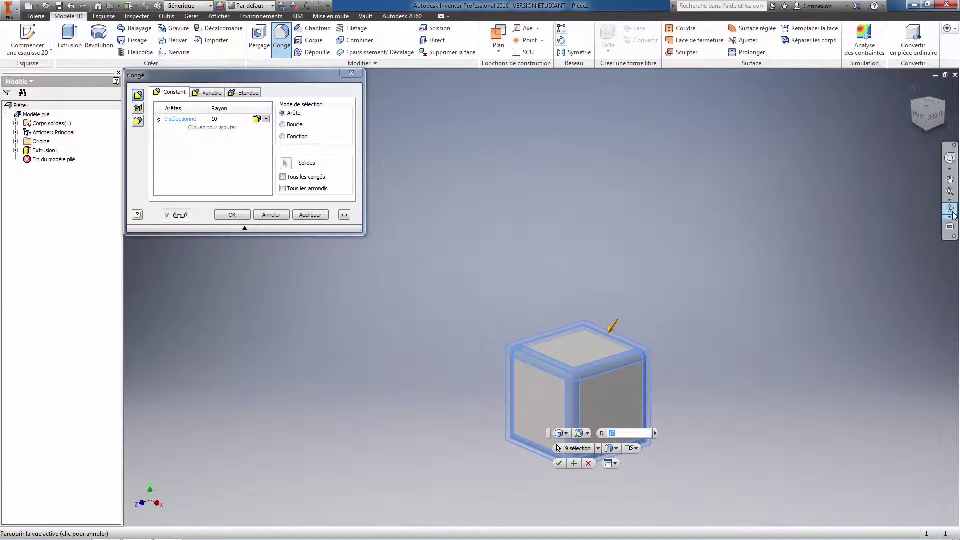
Step: Add the three remaining hidden edges of the cube, apply the 10 mm fillet and close the fillet settings
left_click(948, 208)
left_click_drag(675, 347, 521, 282)
key("Escape")
left_click(456, 191)
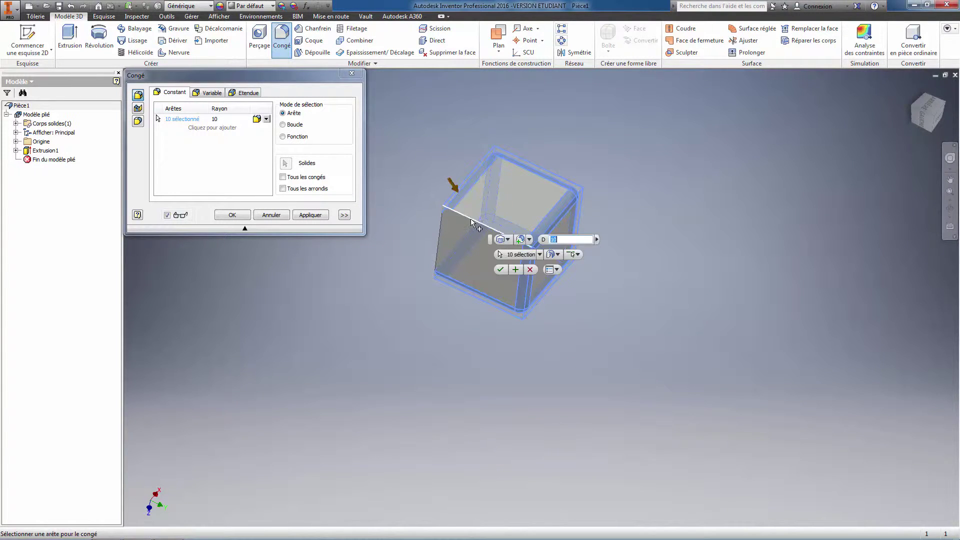
left_click(473, 219)
left_click(443, 231)
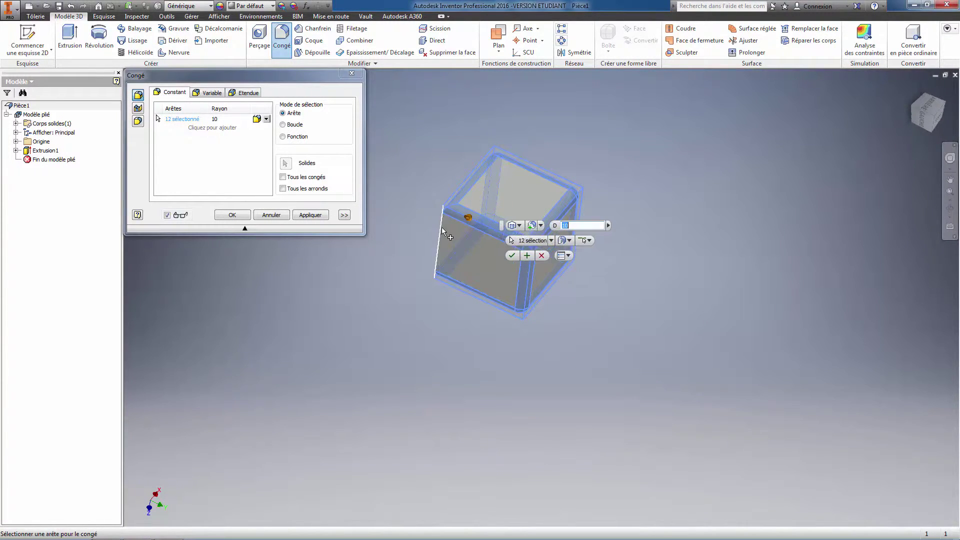
left_click(306, 215)
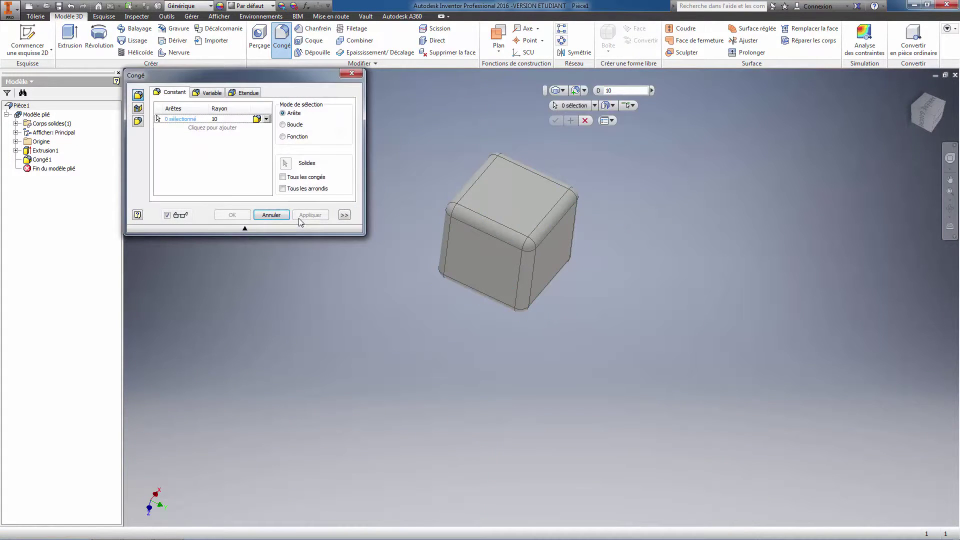
left_click(352, 74)
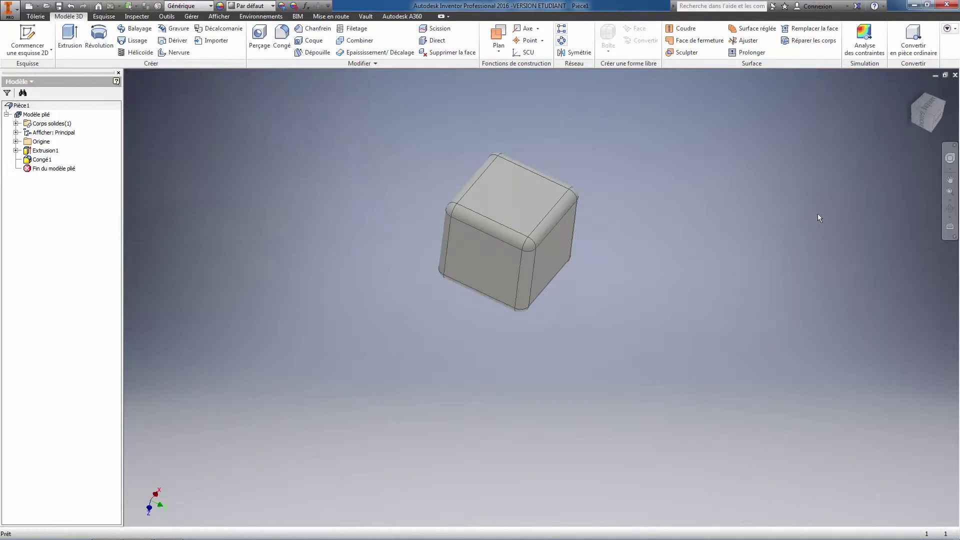
Step: Start a sketch on the cube's top face and enter the text TU and TO on two lines
left_click(922, 125)
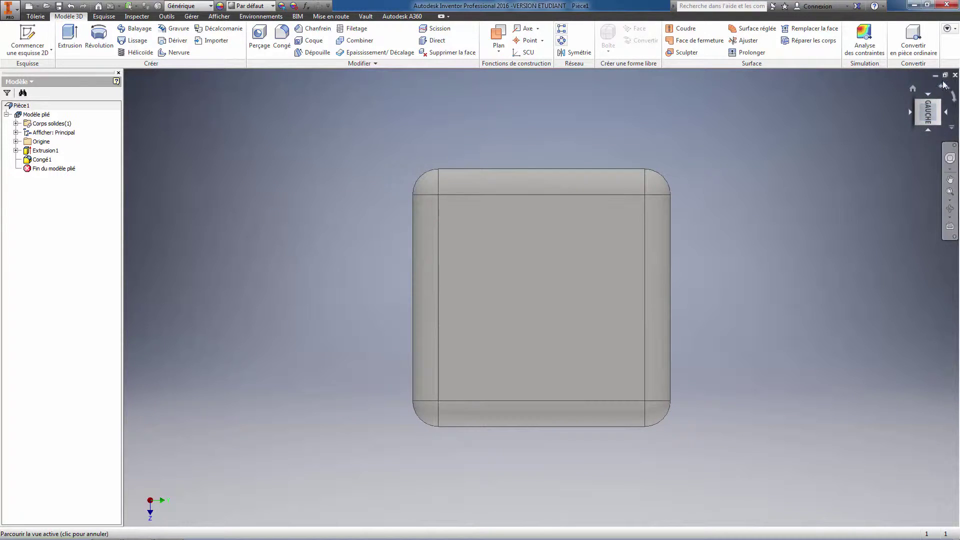
left_click(944, 89)
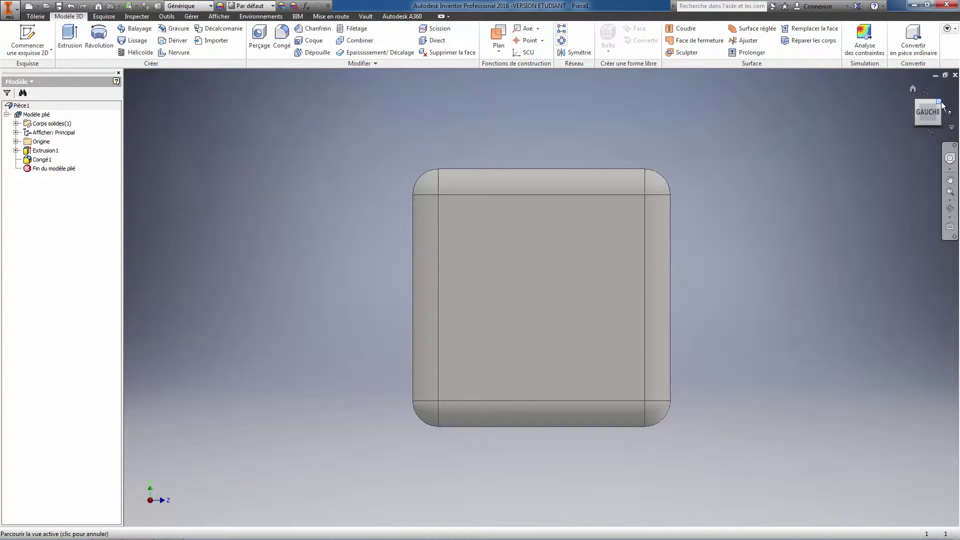
left_click(939, 103)
left_click(515, 218)
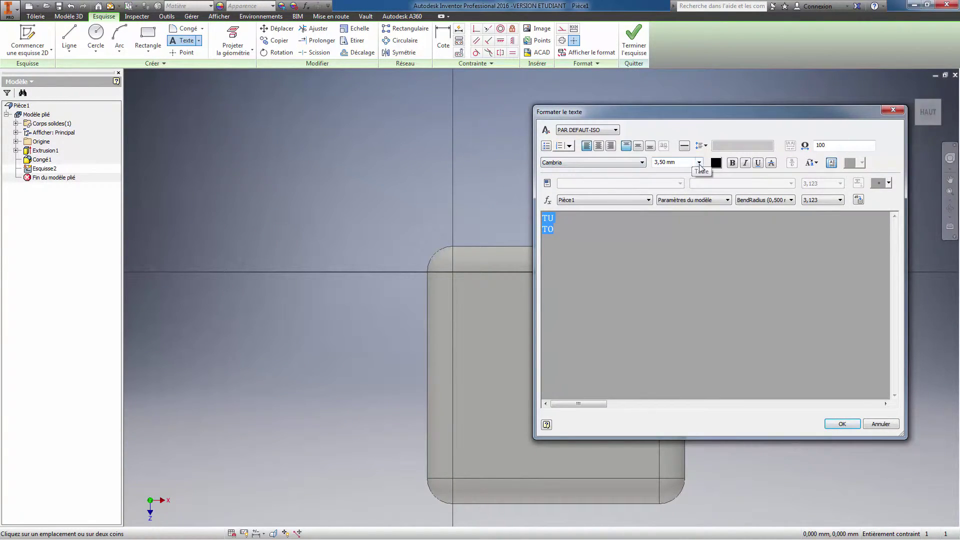
Step: Set the height of the two-line text to 28 mm and insert it into the sketch
left_click(699, 162)
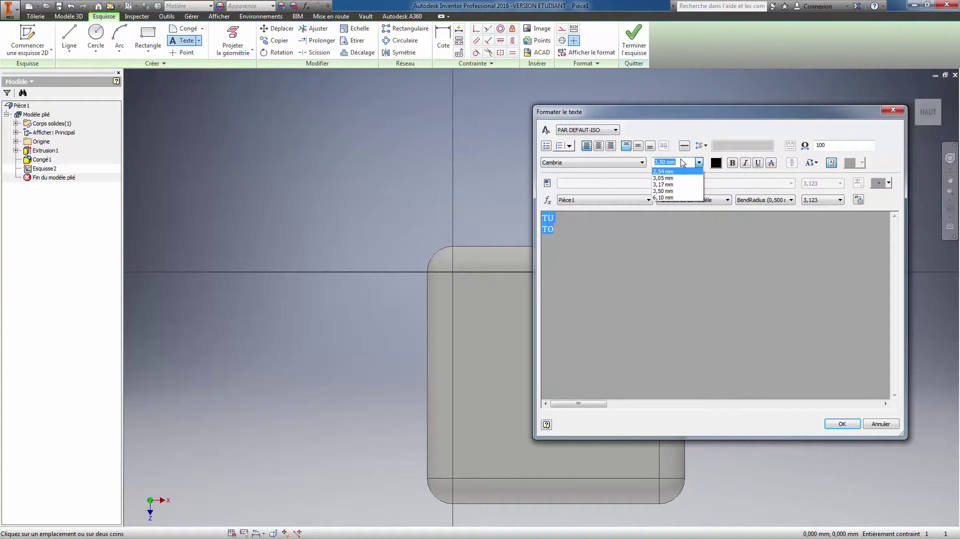
left_click(682, 162)
type("28")
key("Return")
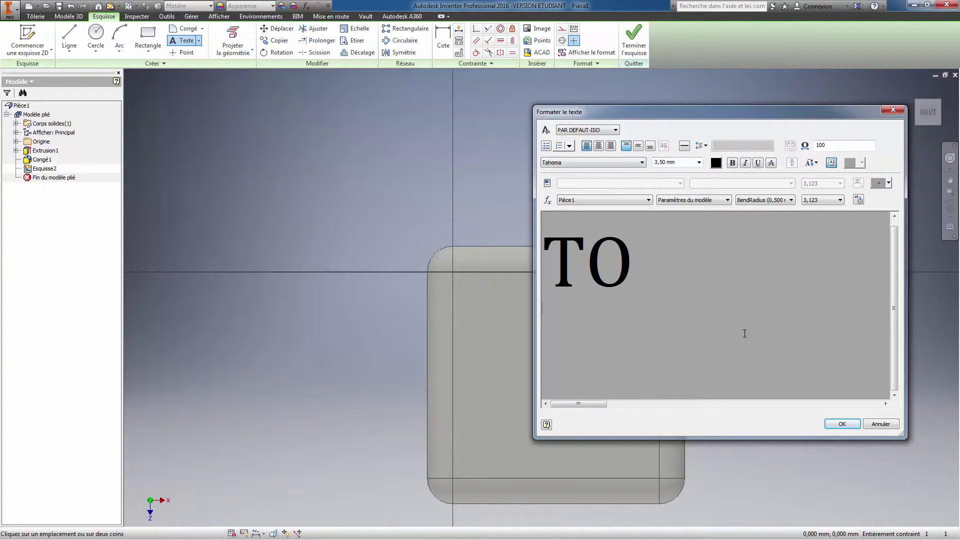
left_click(844, 424)
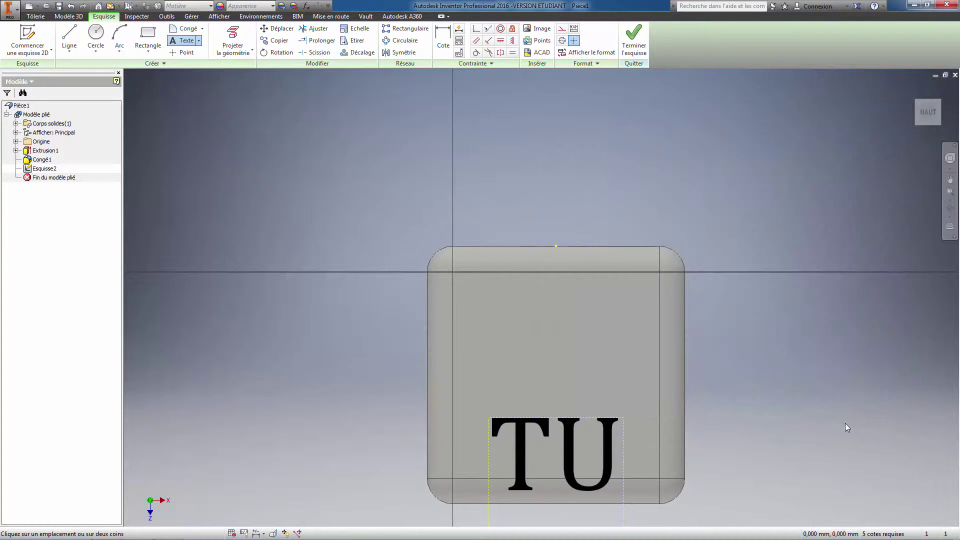
Step: Move the TU TO text up to the middle of the cube's top face and finish the sketch
right_click(569, 425)
left_click(601, 423)
left_click_drag(574, 423, 576, 288)
left_click(845, 467)
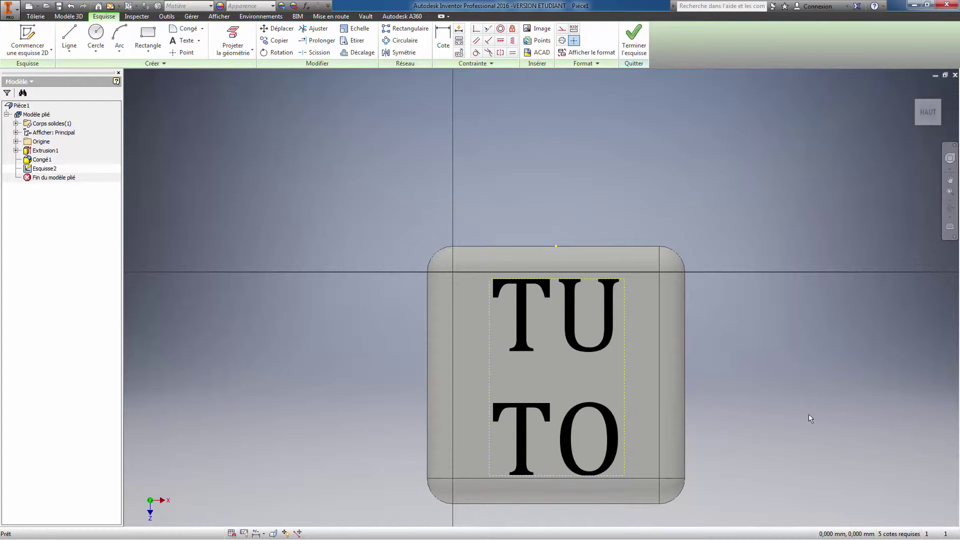
left_click(634, 40)
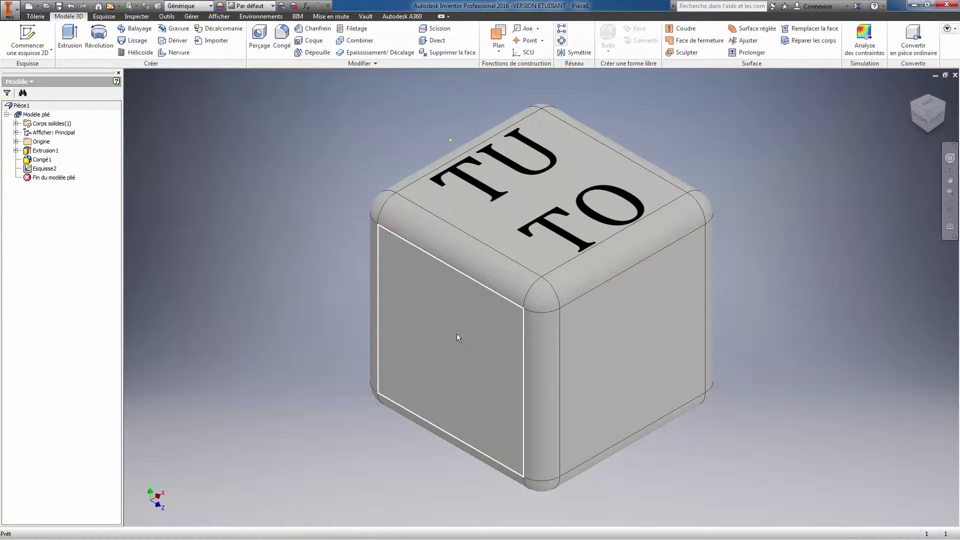
Step: Start a sketch on the cube's left face and enter the text 3 in the Cambria font
left_click(457, 334)
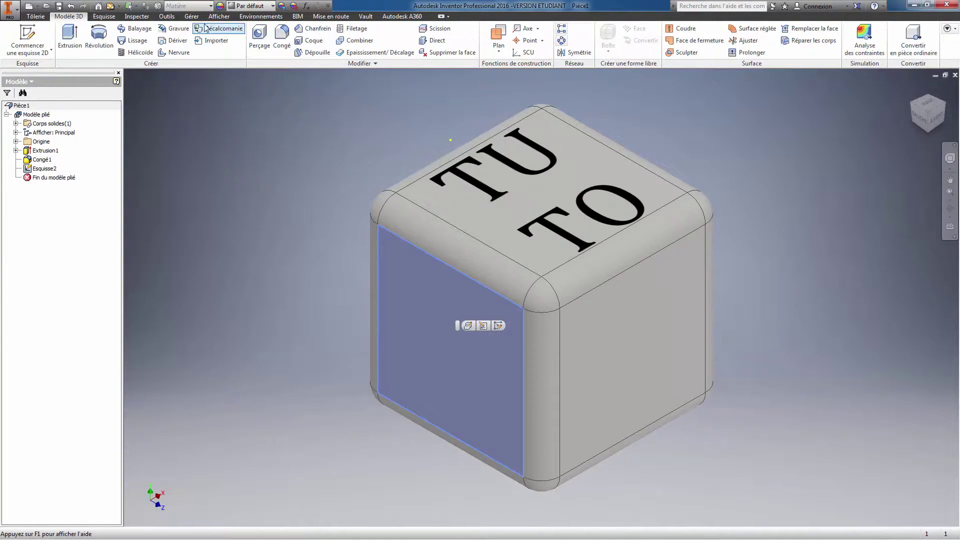
left_click(27, 37)
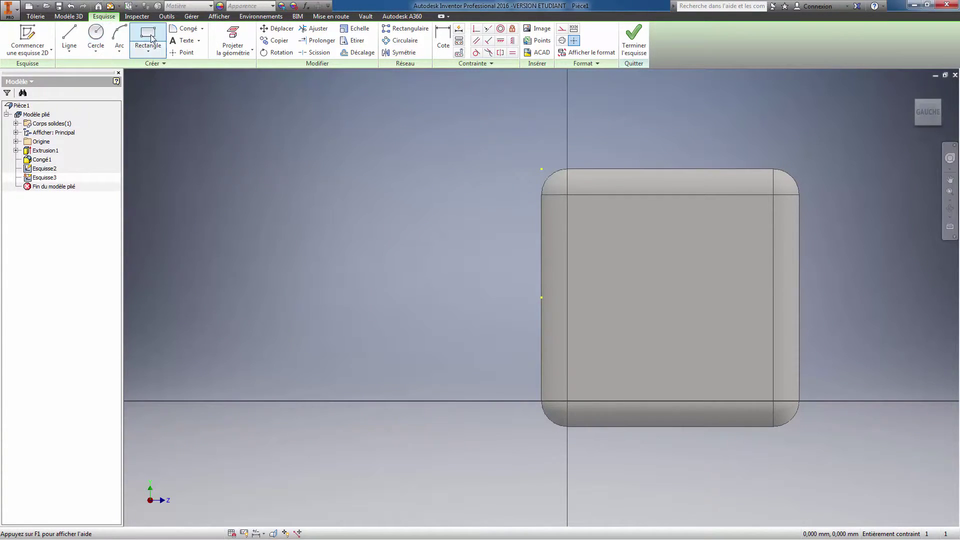
left_click(183, 41)
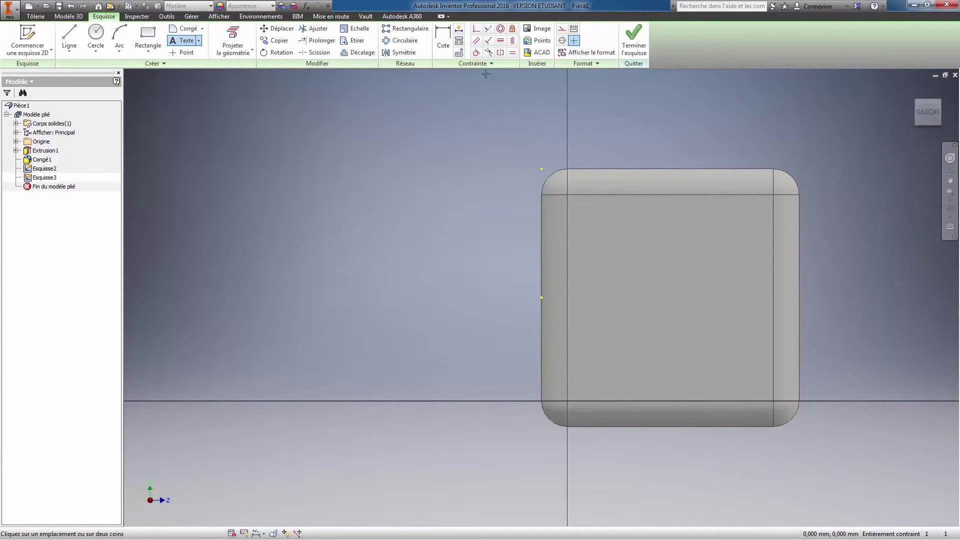
left_click(635, 248)
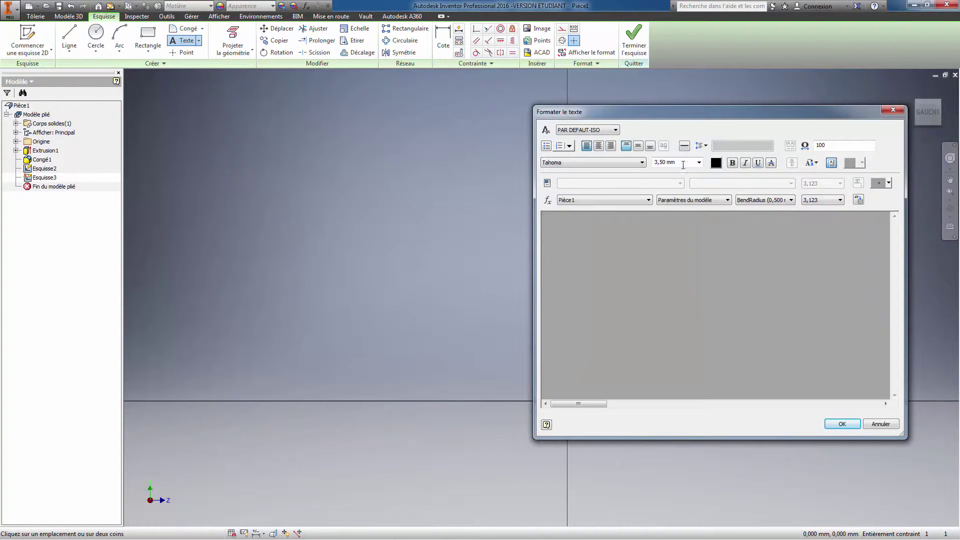
left_click(592, 163)
scroll(613, 378, "up", 10)
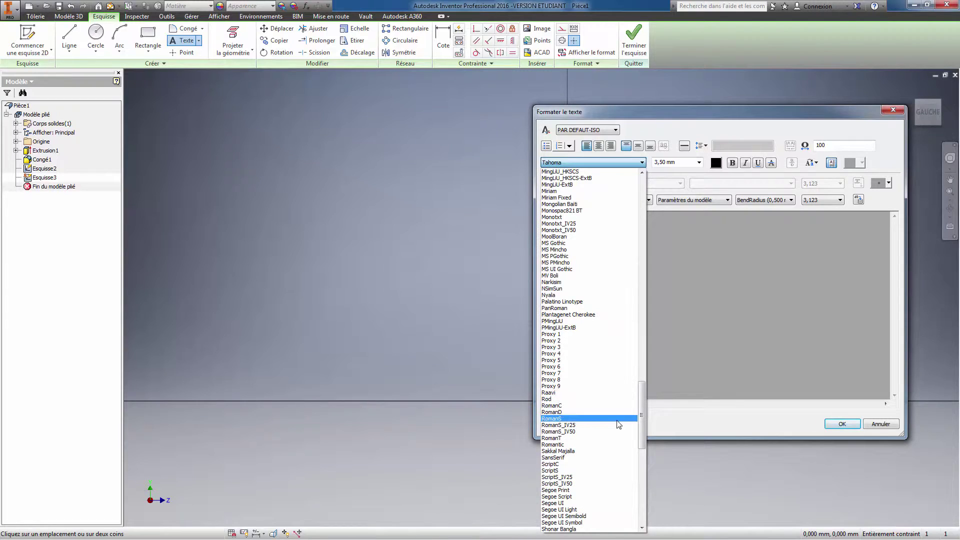
key("c")
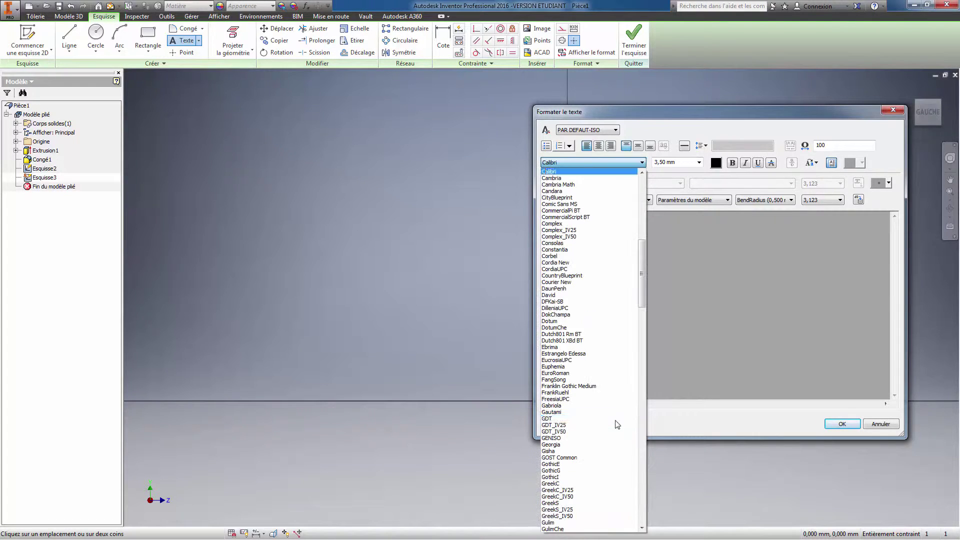
left_click(554, 179)
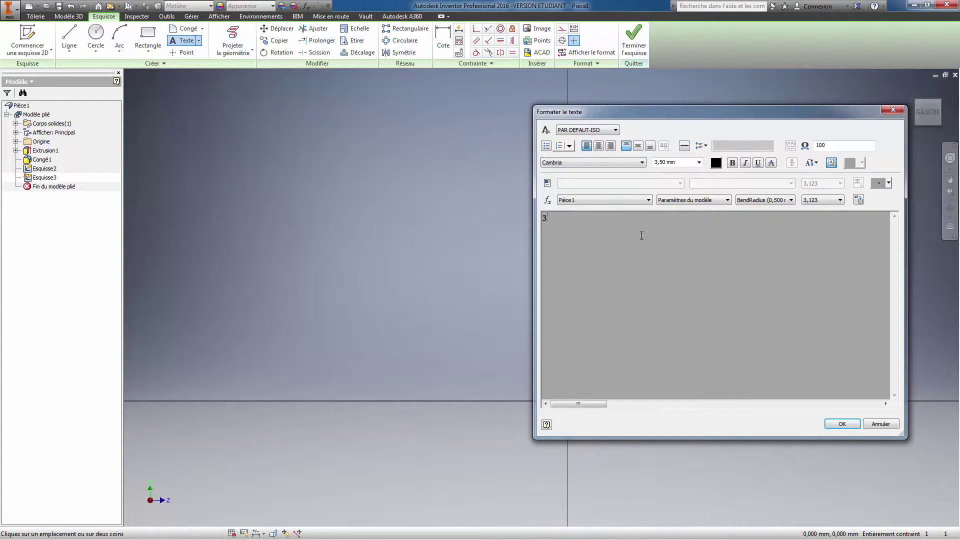
Step: Set the 3 to a height of 70 mm in bold and insert it into the sketch
left_click_drag(557, 228, 528, 222)
left_click(698, 163)
type("70")
key("Return")
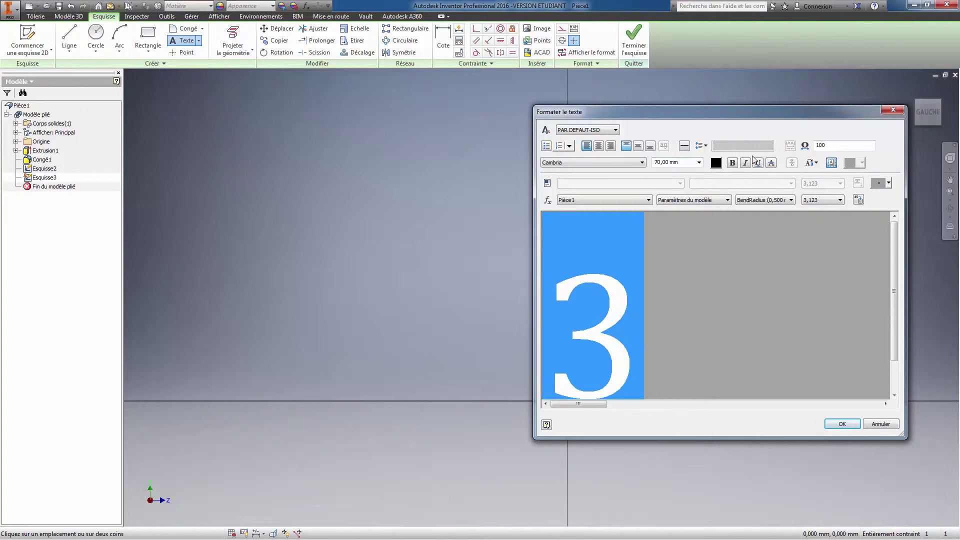
left_click(738, 162)
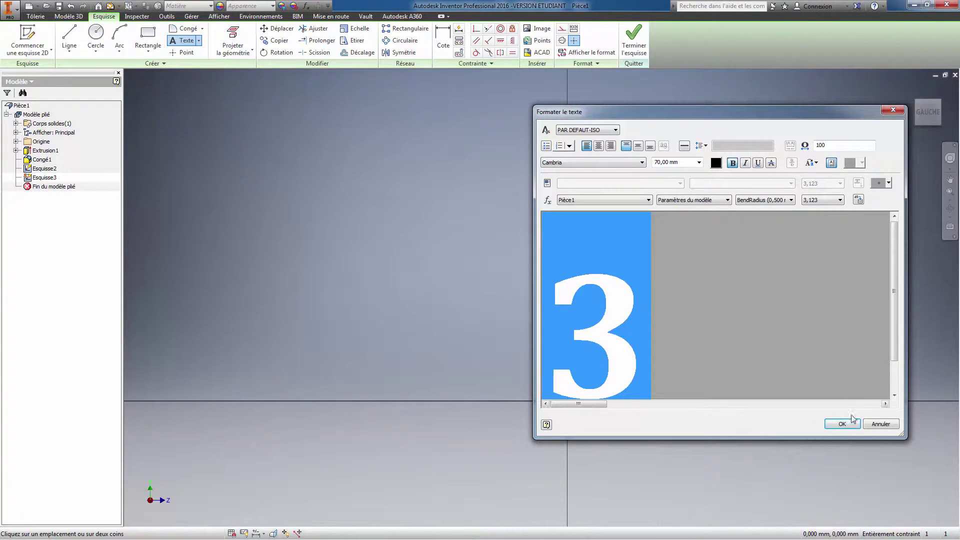
left_click(830, 423)
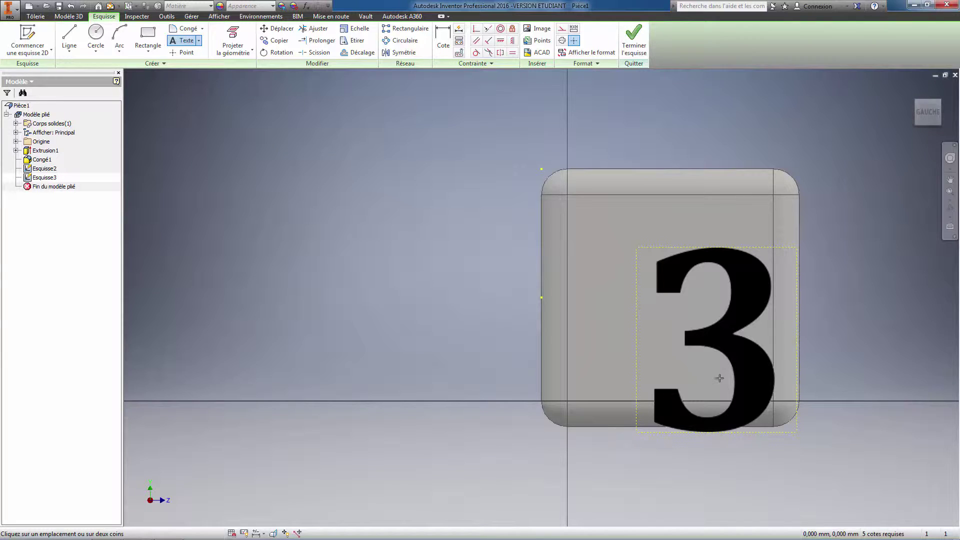
Step: Move the 3 to the middle of the left face and finish the sketch
right_click(750, 370)
left_click(782, 370)
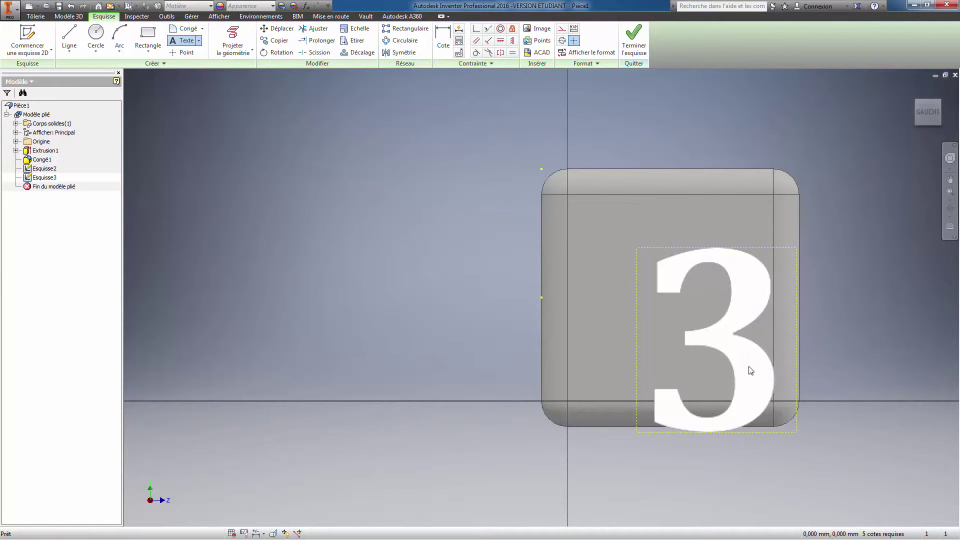
left_click_drag(742, 360, 700, 320)
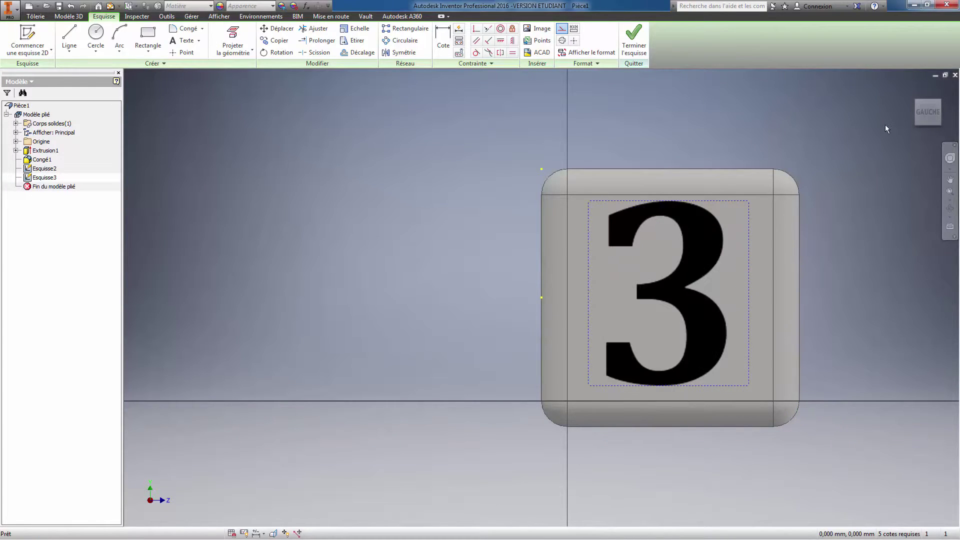
left_click_drag(700, 284, 700, 291)
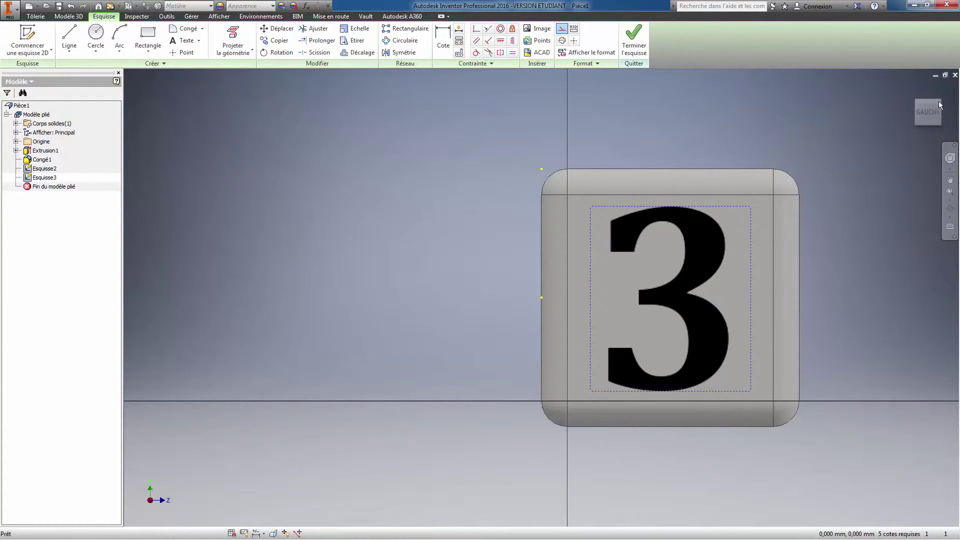
key("Escape")
left_click(633, 41)
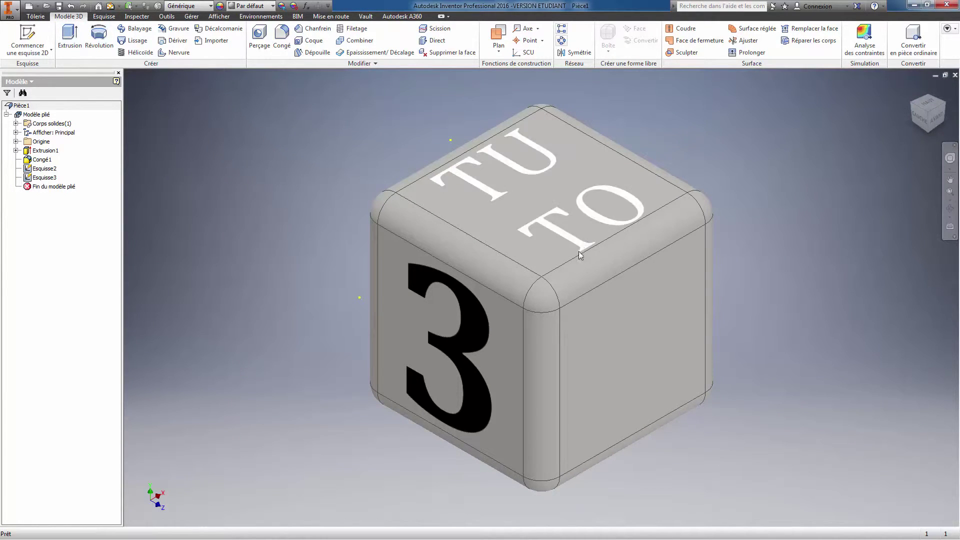
Step: Start a sketch on the cube's front face and insert the text D with a height of 70 mm
left_click(594, 330)
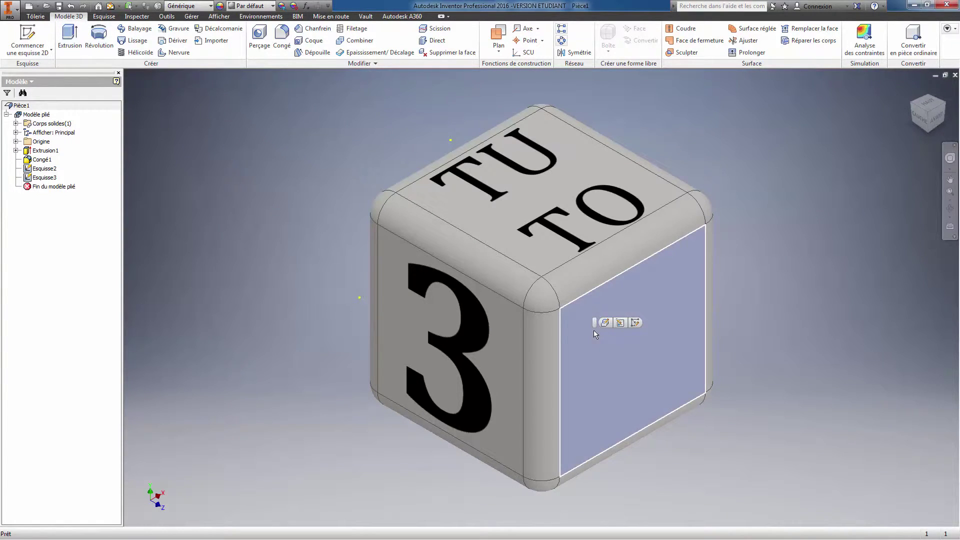
left_click(33, 44)
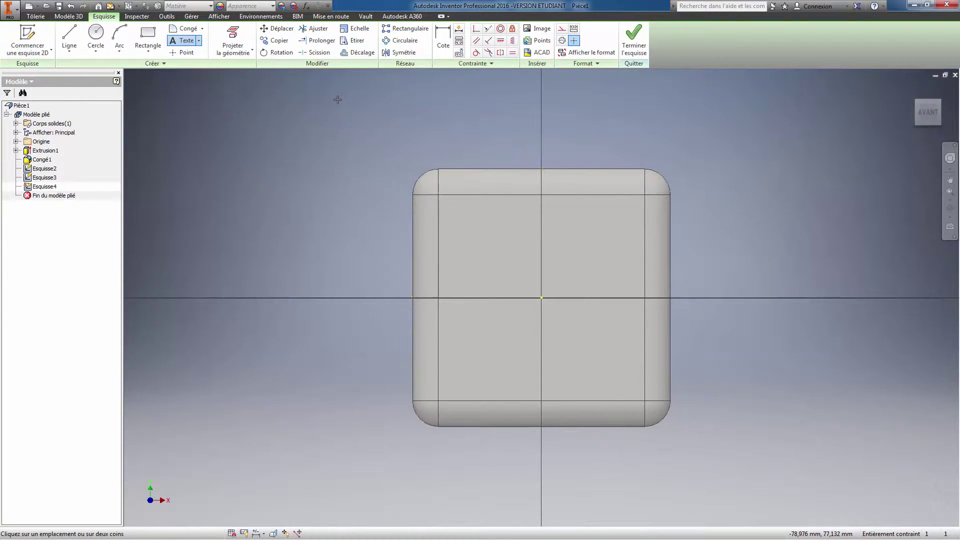
left_click(525, 245)
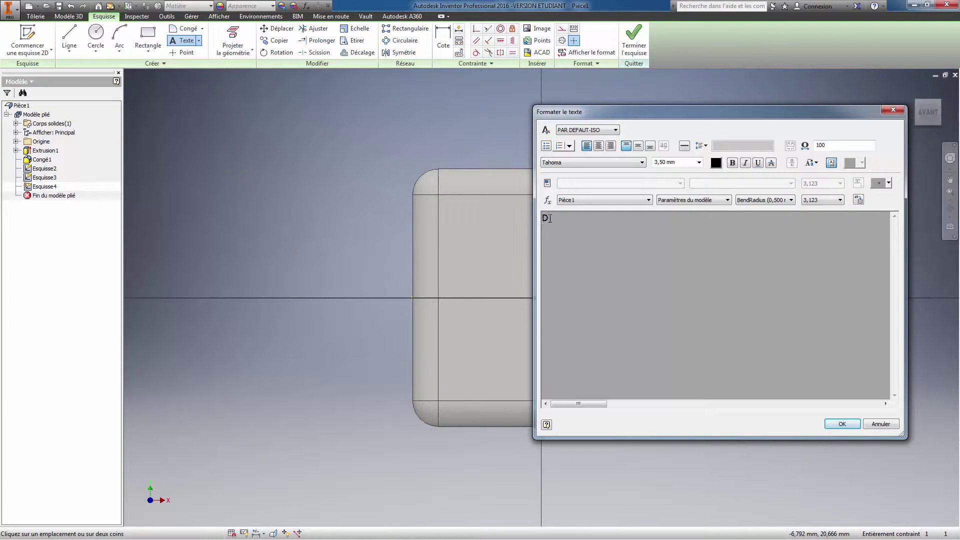
left_click(685, 162)
type("70")
key("Return")
key("Return")
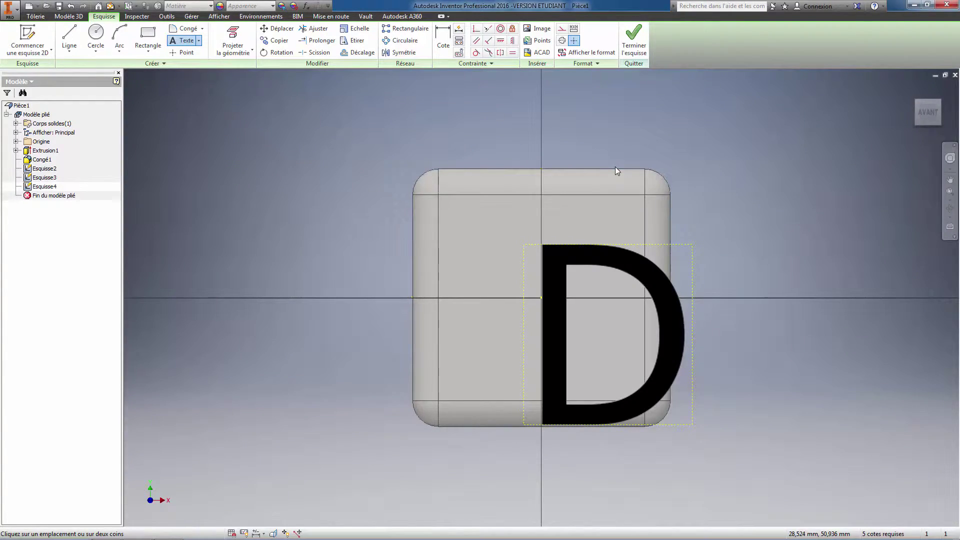
Step: Reopen the D text for editing and change its font to Cambria
right_click(560, 260)
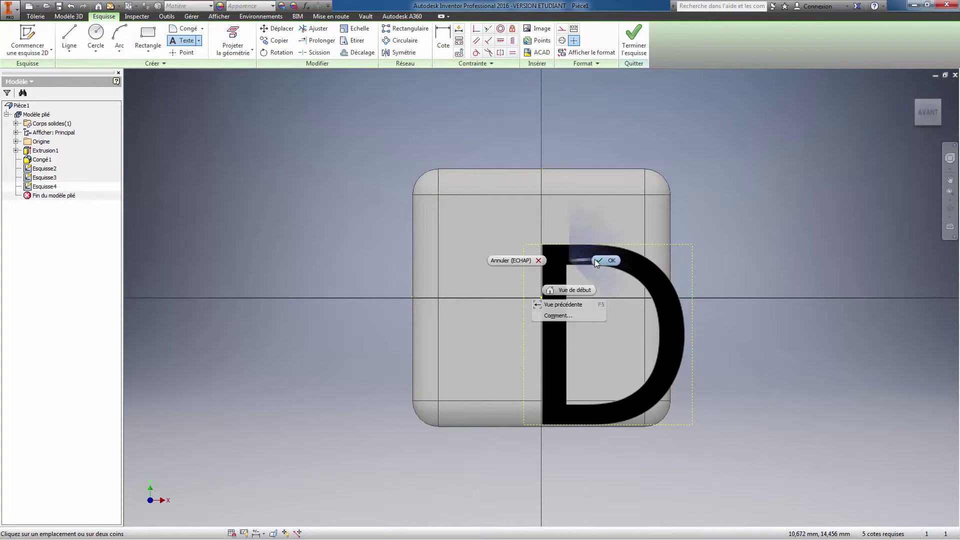
left_click(593, 258)
double_click(590, 256)
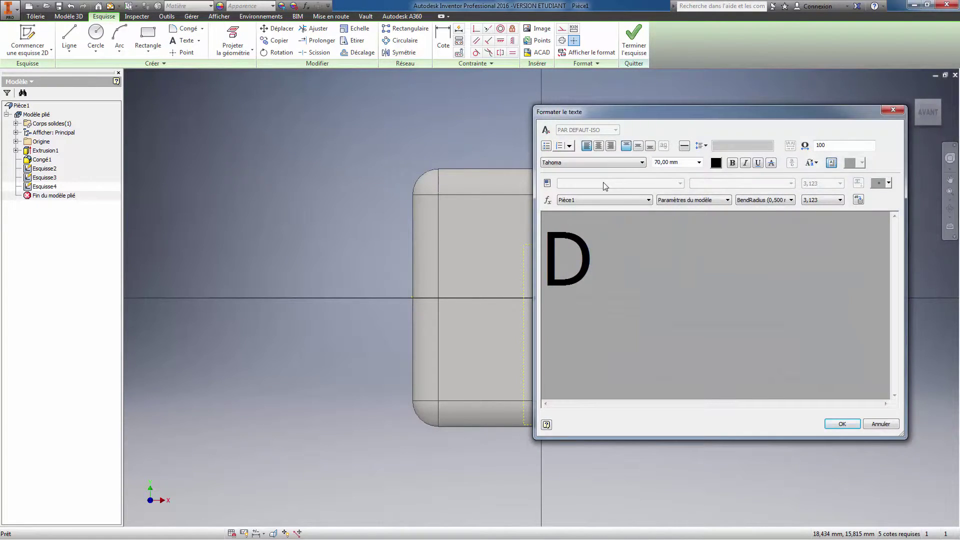
double_click(551, 253)
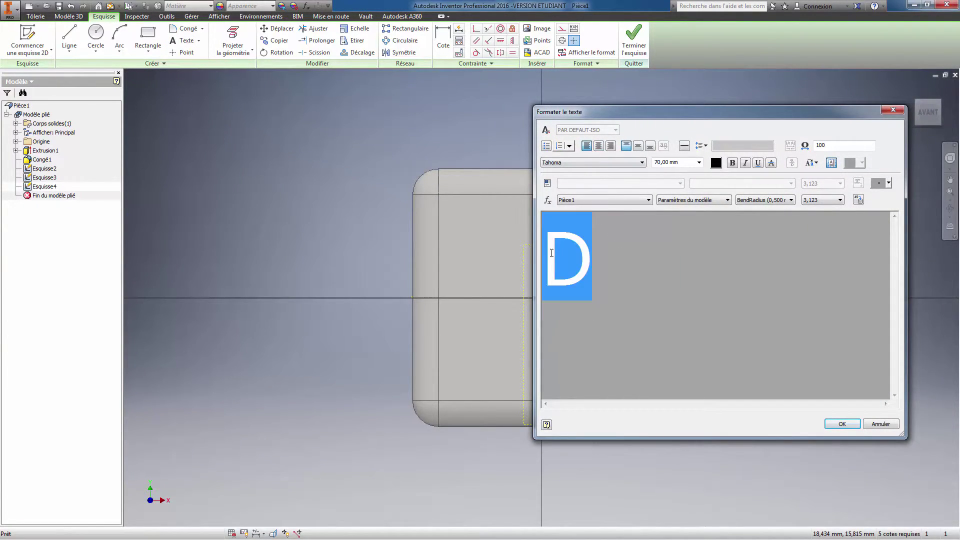
left_click(594, 165)
scroll(600, 220, "up", 10)
scroll(600, 220, "up", 12)
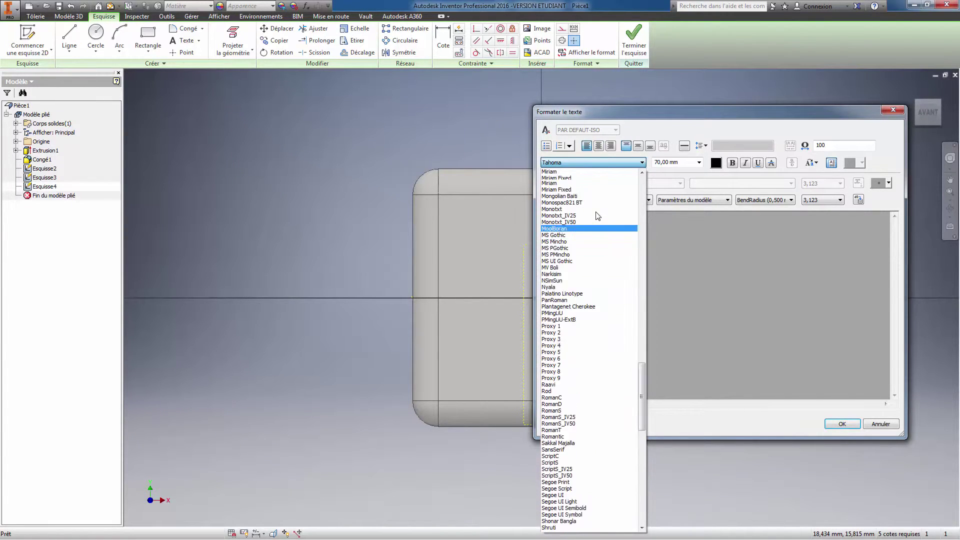
key("c")
scroll(575, 210, "up", 1)
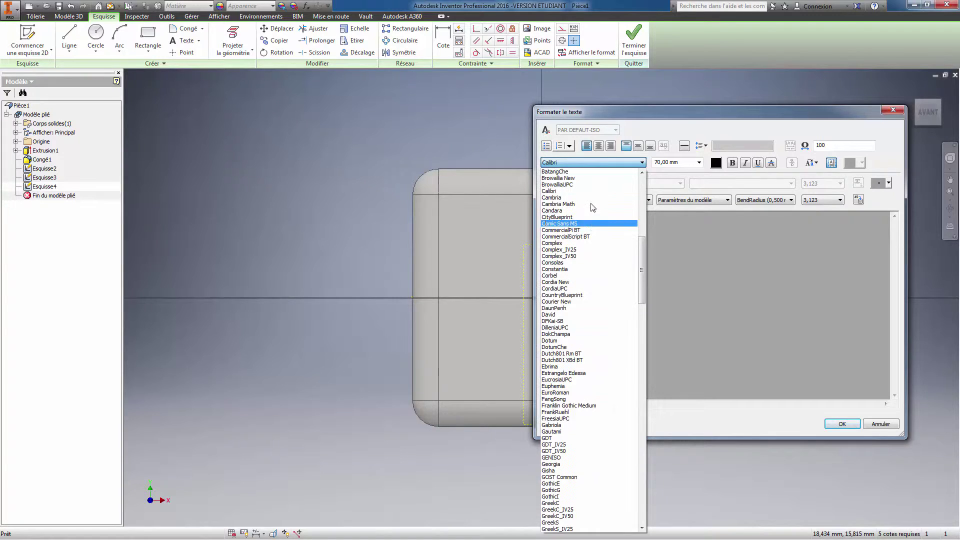
left_click(556, 197)
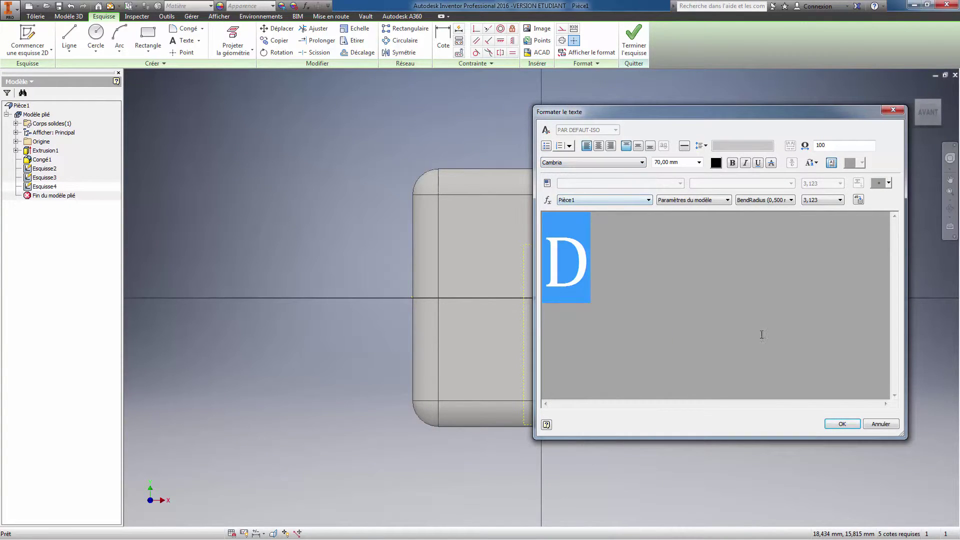
Step: Make the D bold and move it to the middle of the front face, finishing the sketch
left_click(732, 163)
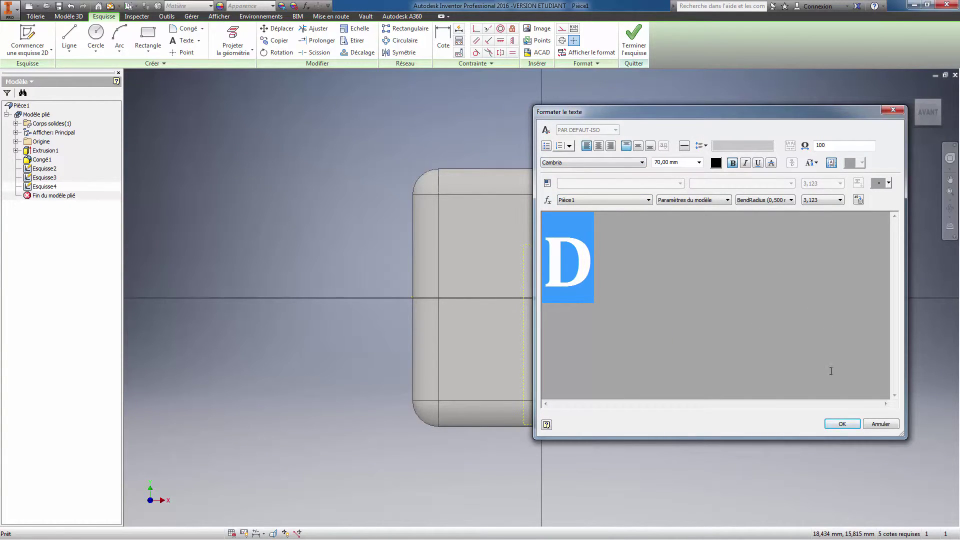
left_click(845, 423)
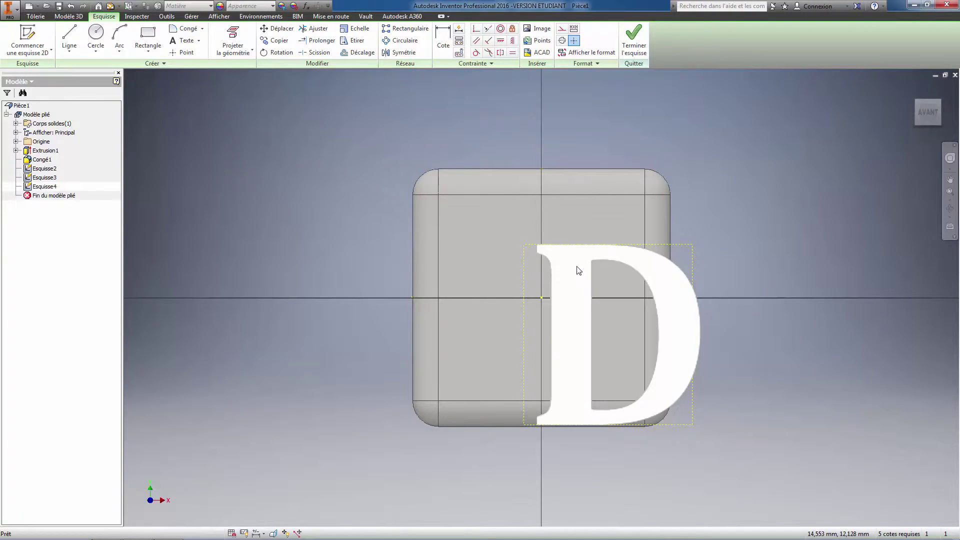
mouse_move(578, 270)
left_mouse_down()
mouse_move(520, 224)
mouse_move(511, 230)
left_mouse_up()
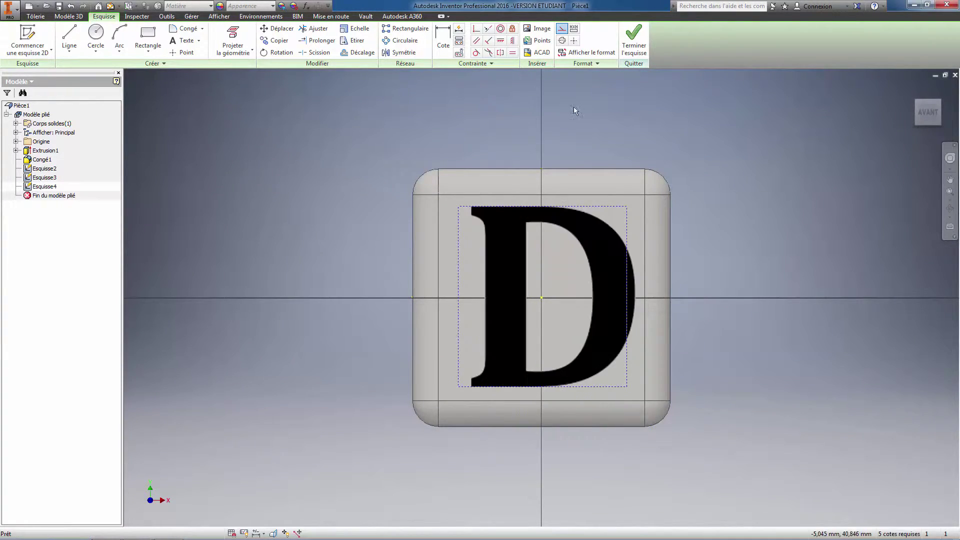
left_click(634, 42)
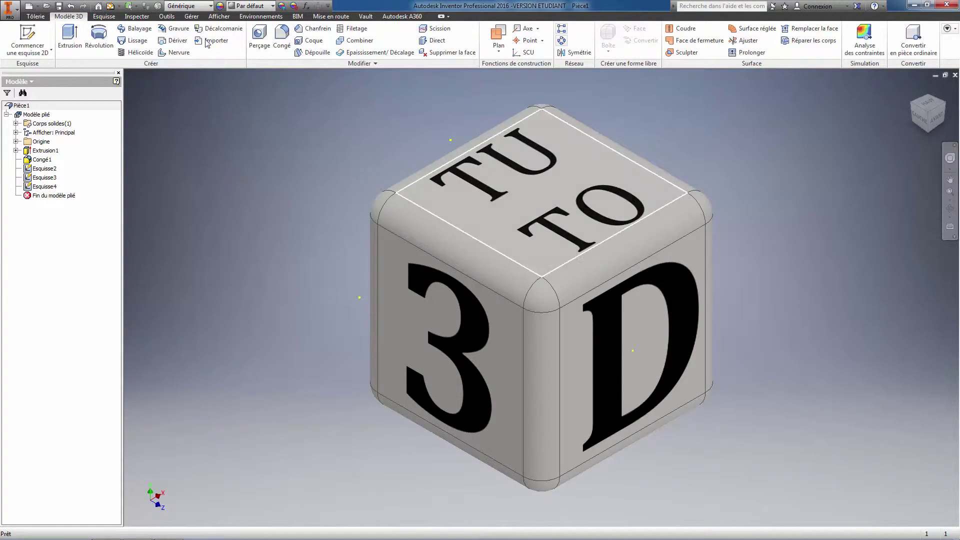
Step: Emboss the TU TO text from the top face in raised relief with a depth of 10 mm
left_click(170, 34)
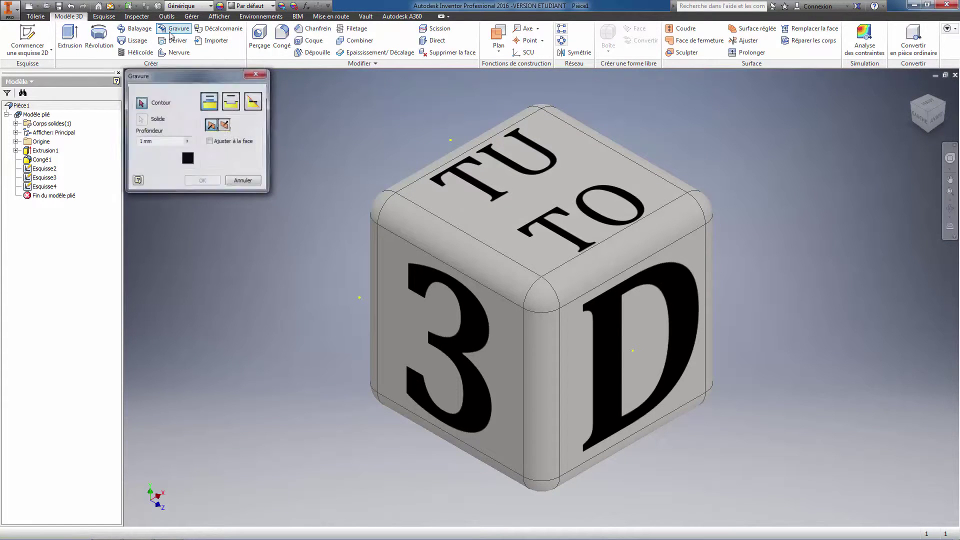
left_click(481, 166)
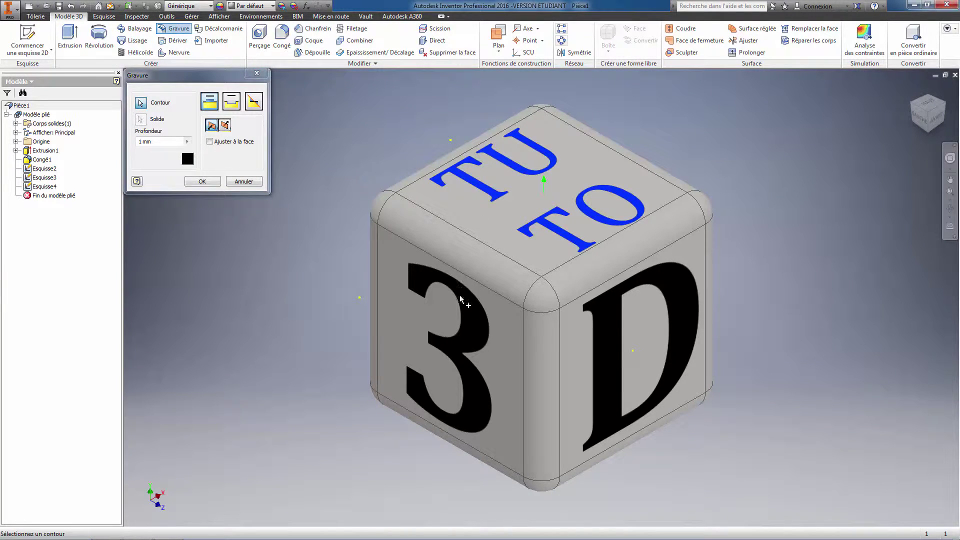
left_click(205, 106)
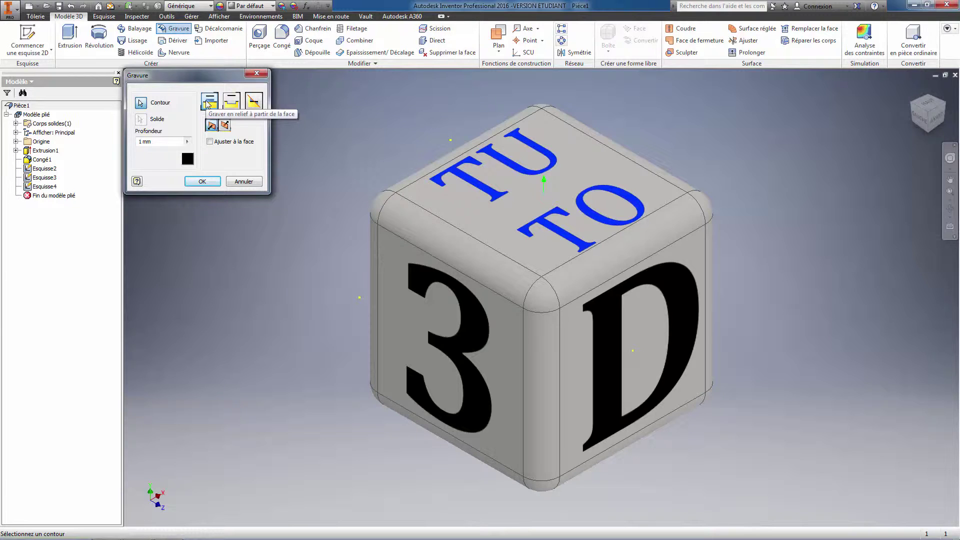
left_click_drag(166, 142, 118, 138)
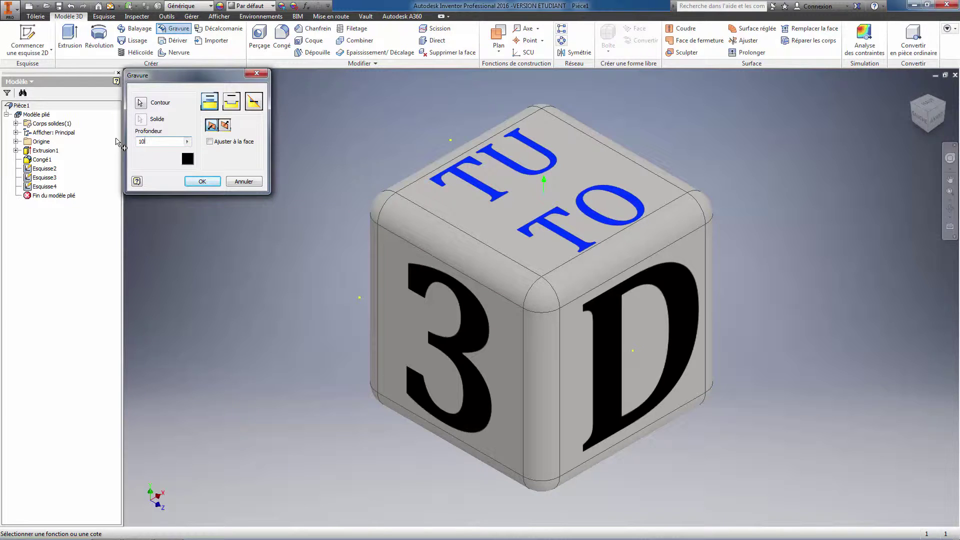
left_click(198, 180)
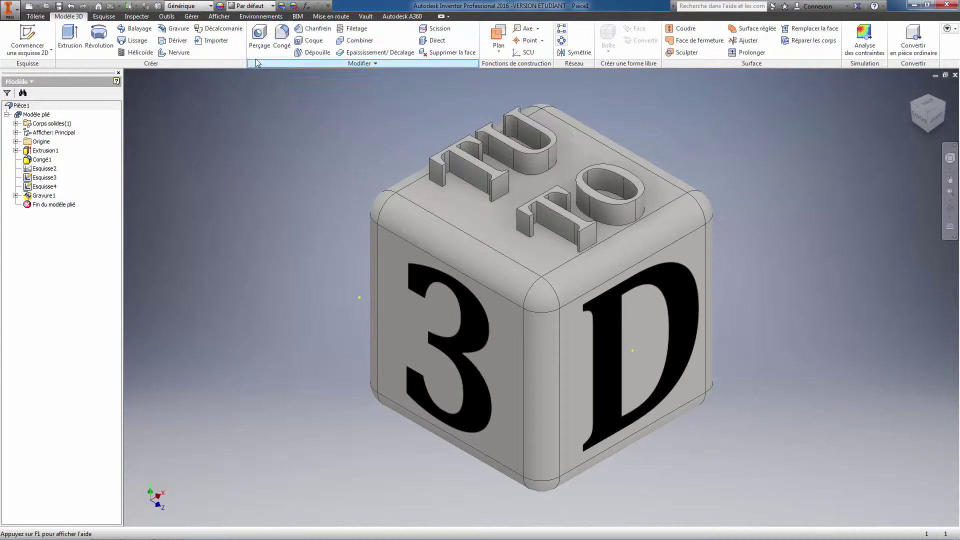
Step: Emboss the 3 text outward from its cube face with a depth of 10 mm
left_click(174, 29)
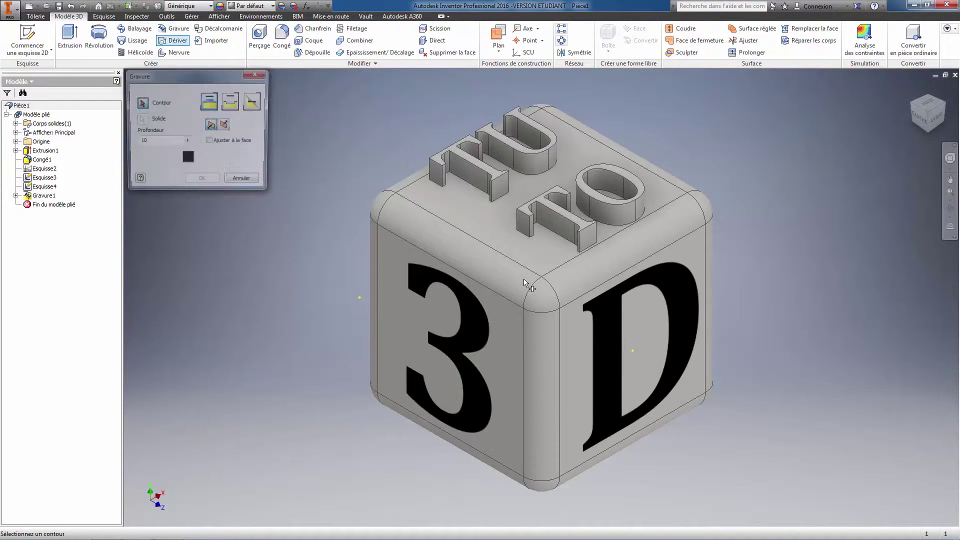
left_click(468, 343)
left_click(202, 181)
Step: Emboss the D text outward from the front face with a depth of 10 mm
left_click(596, 315)
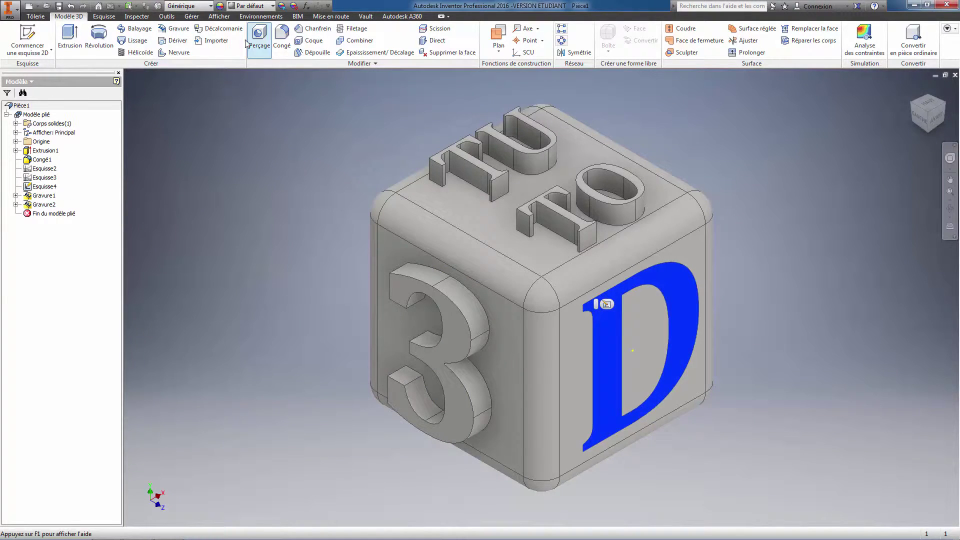
left_click(175, 28)
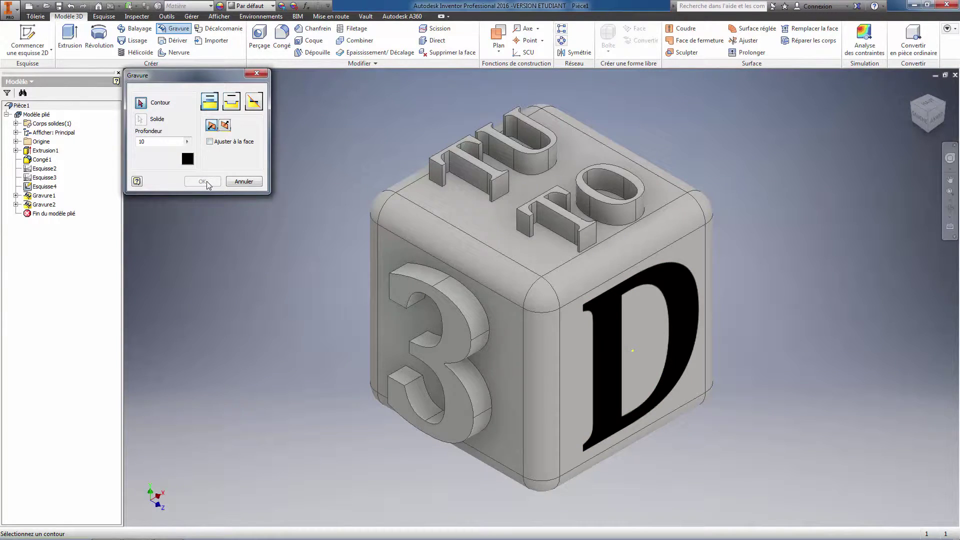
left_click(619, 335)
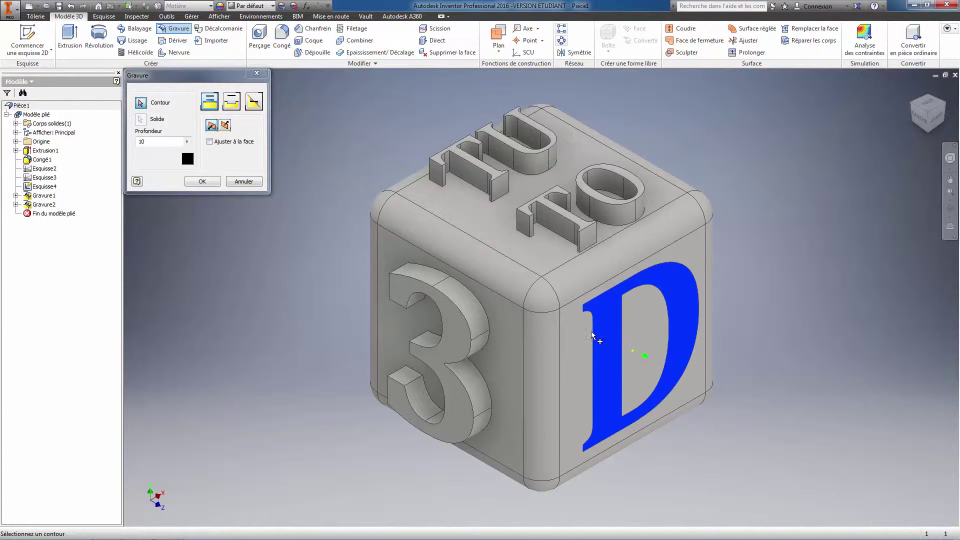
left_click(218, 184)
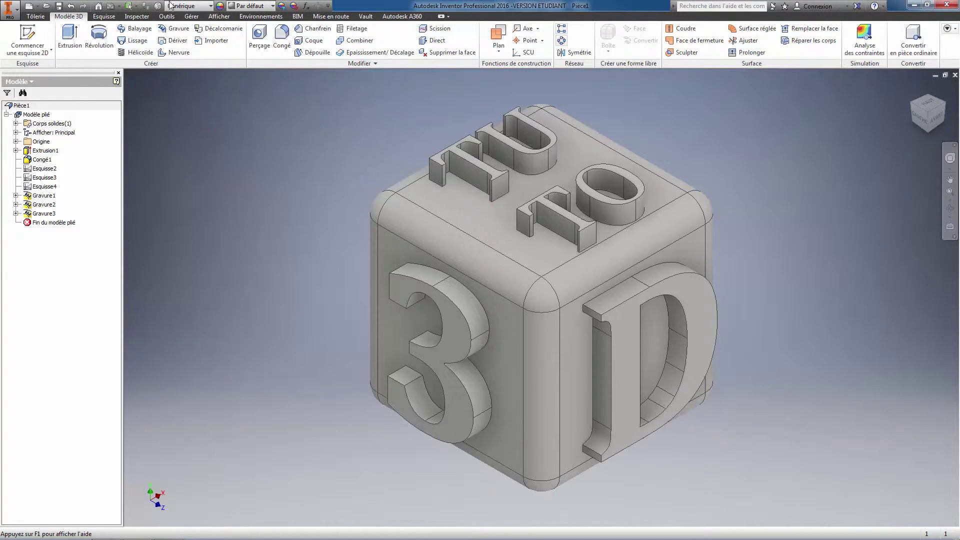
Step: Fillet all the outer contour edges of the raised 3 with a 2 mm radius
left_click(283, 42)
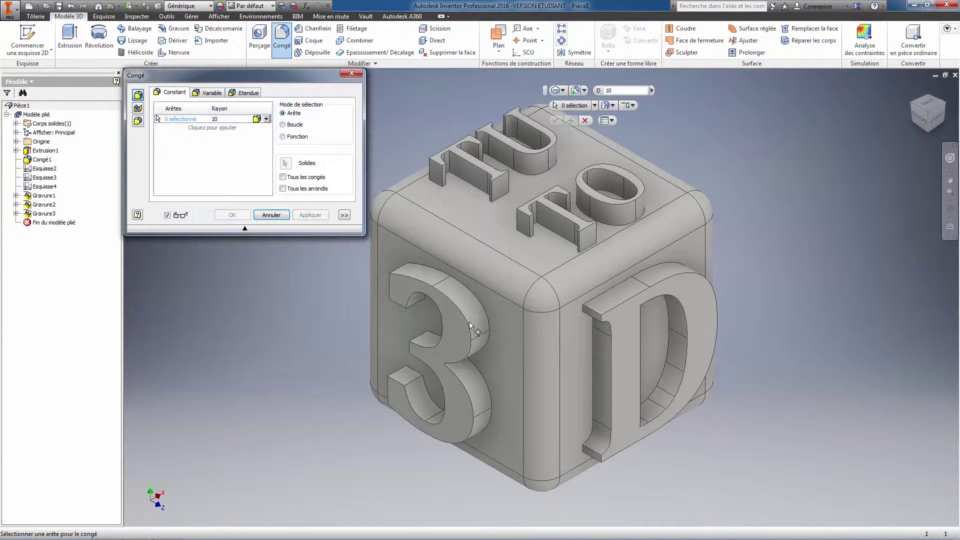
left_click(442, 332)
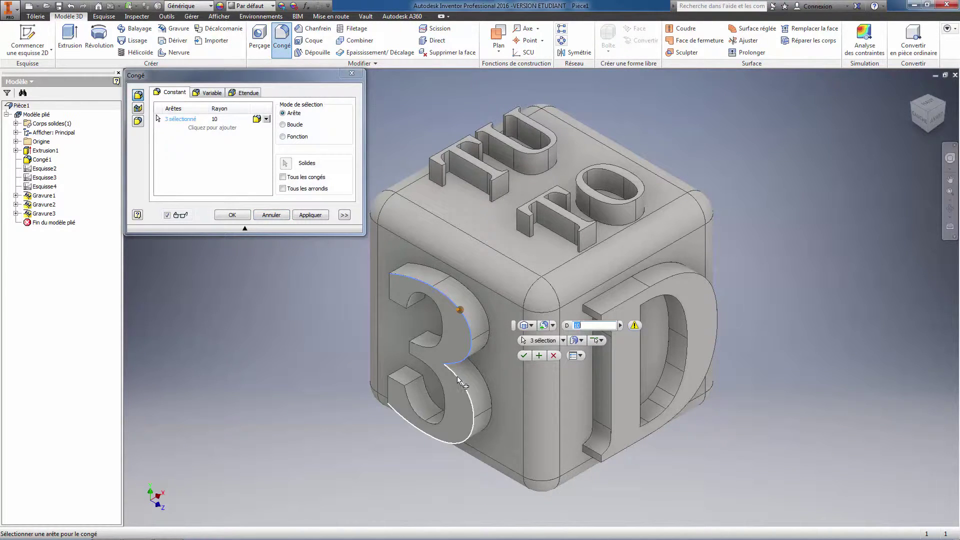
left_click(435, 385)
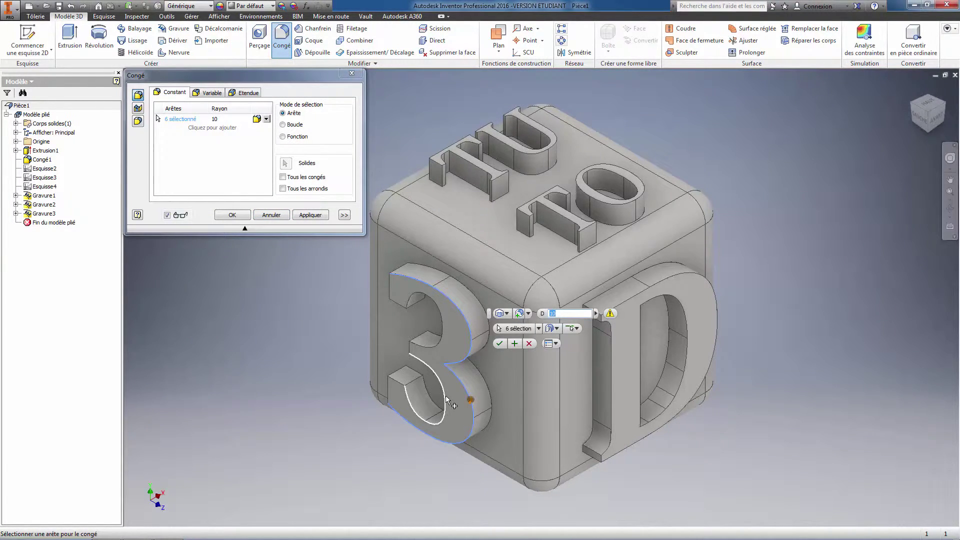
left_click(444, 394)
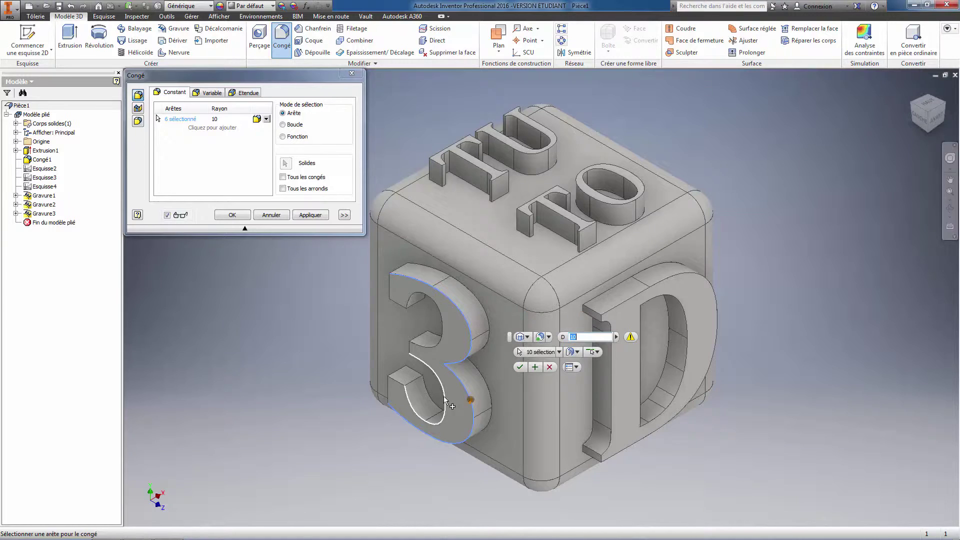
left_click(401, 385)
left_click(388, 390)
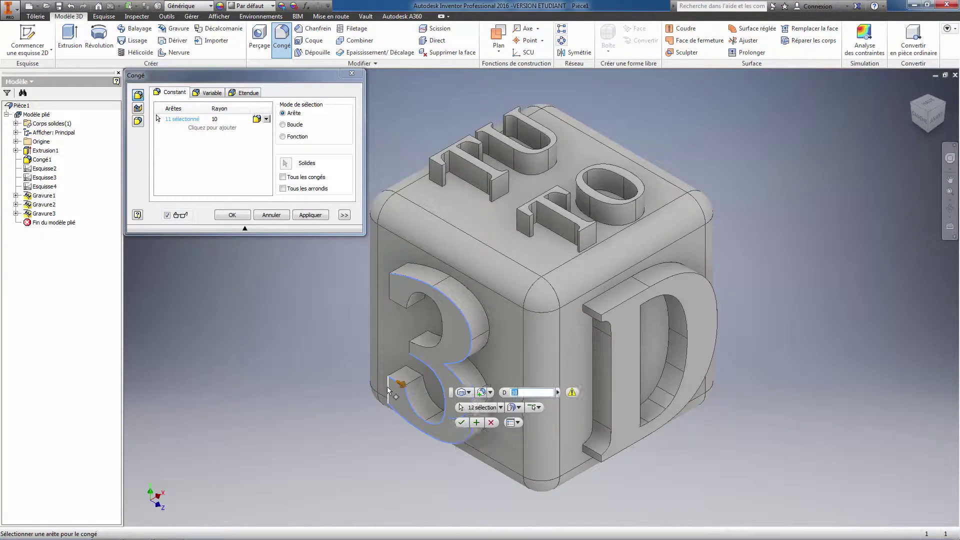
left_click(427, 346)
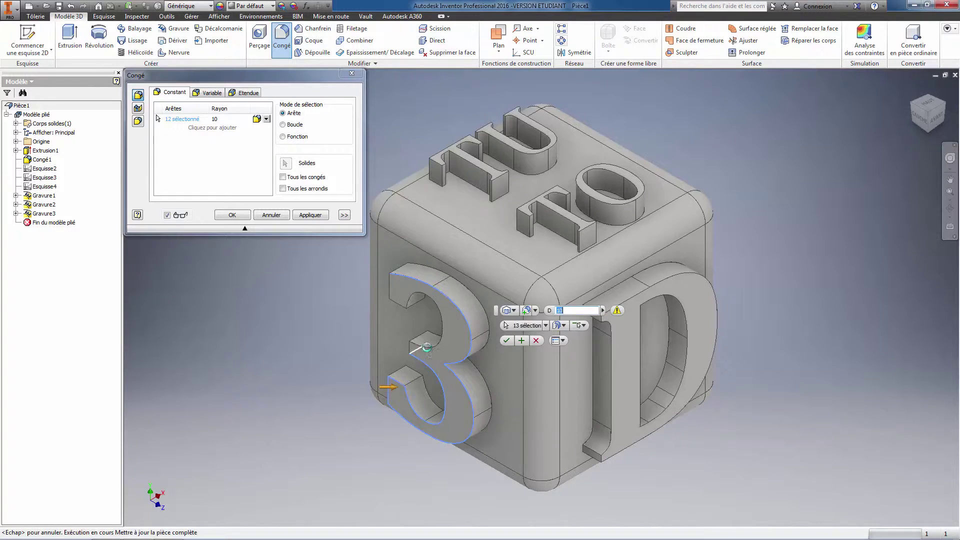
left_click(418, 346)
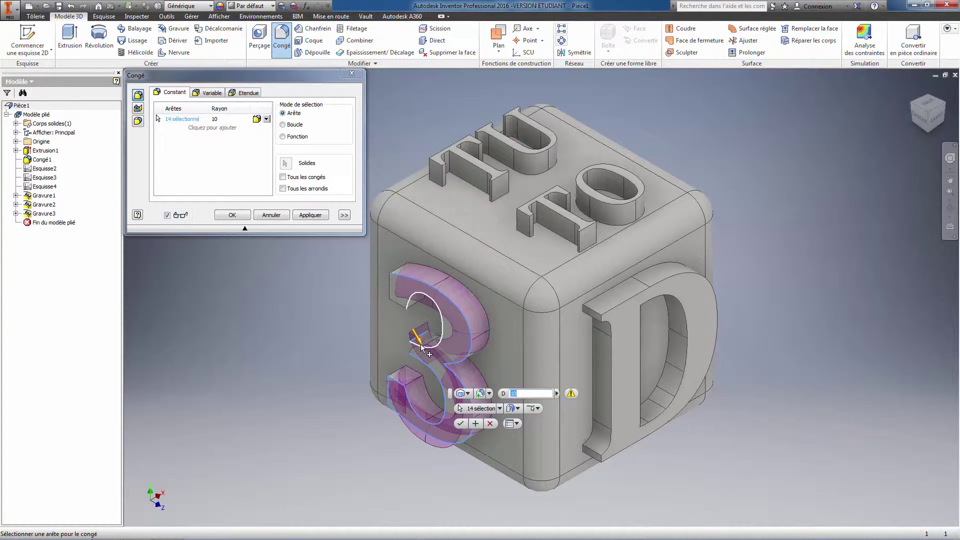
left_click(420, 348)
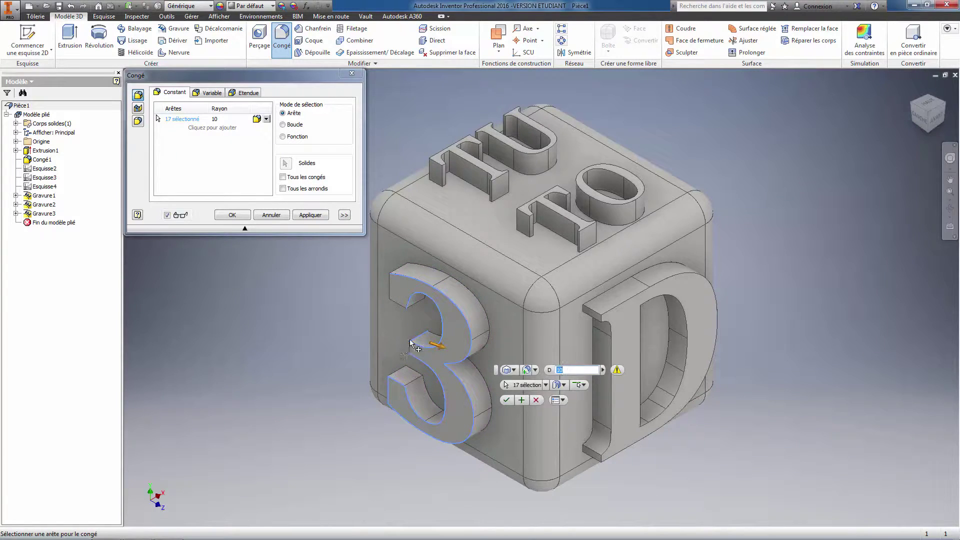
left_click(394, 300)
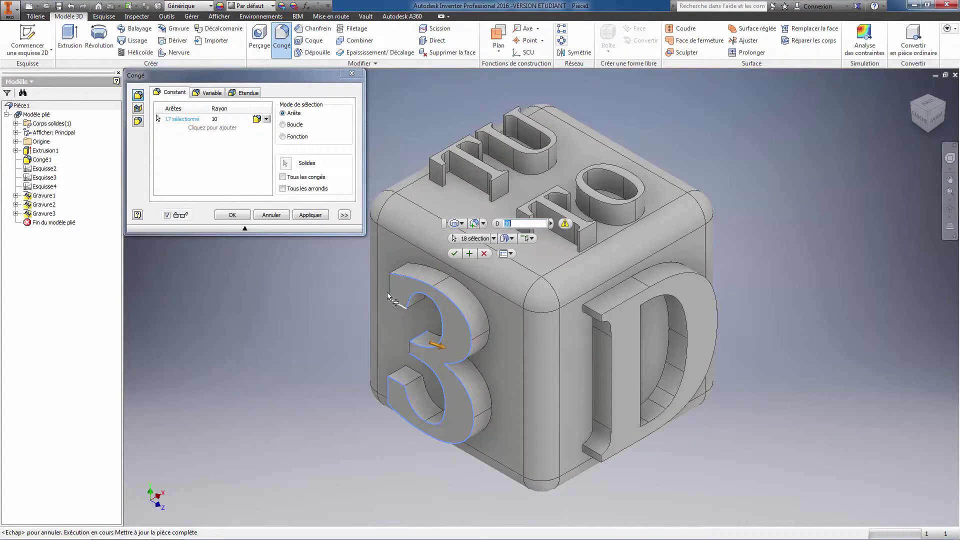
left_click(389, 291)
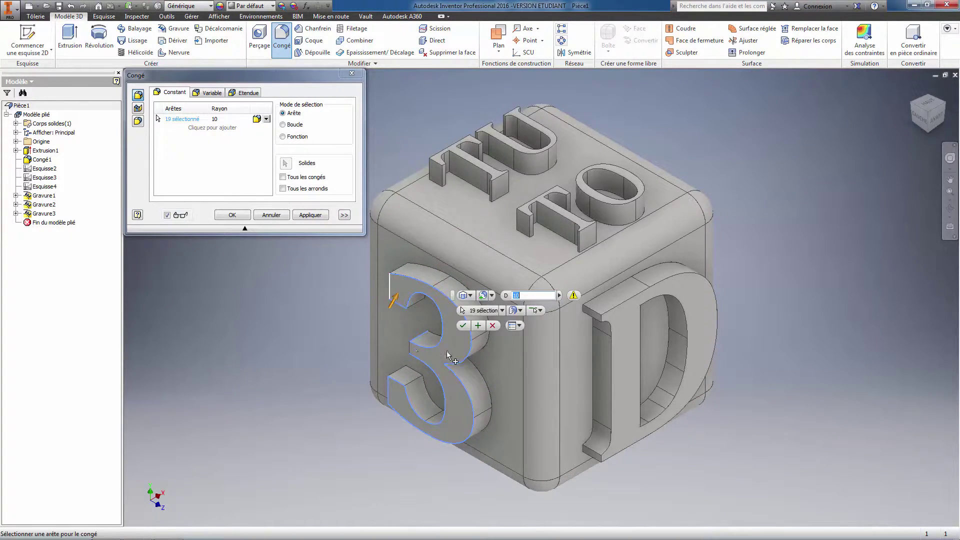
left_click(409, 348)
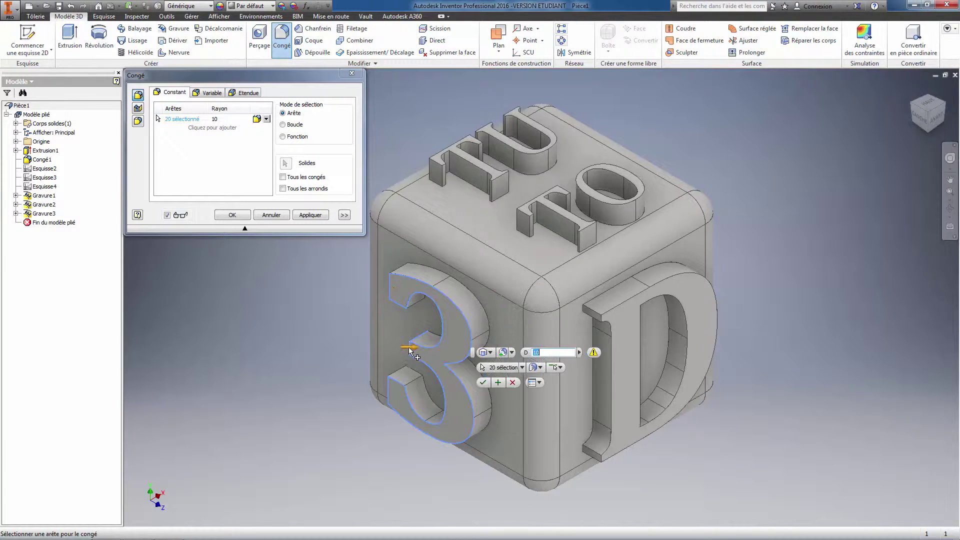
left_click(409, 383)
left_click(409, 383)
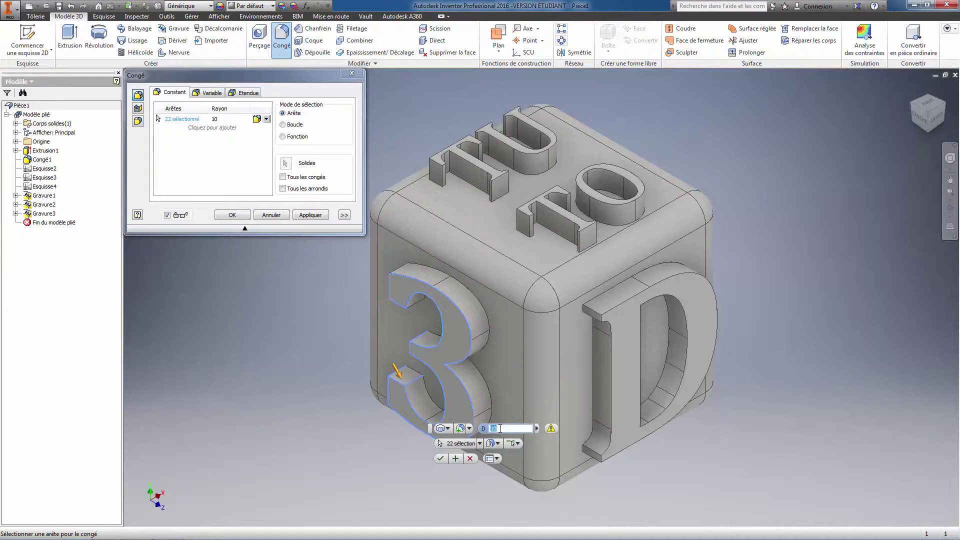
type("2")
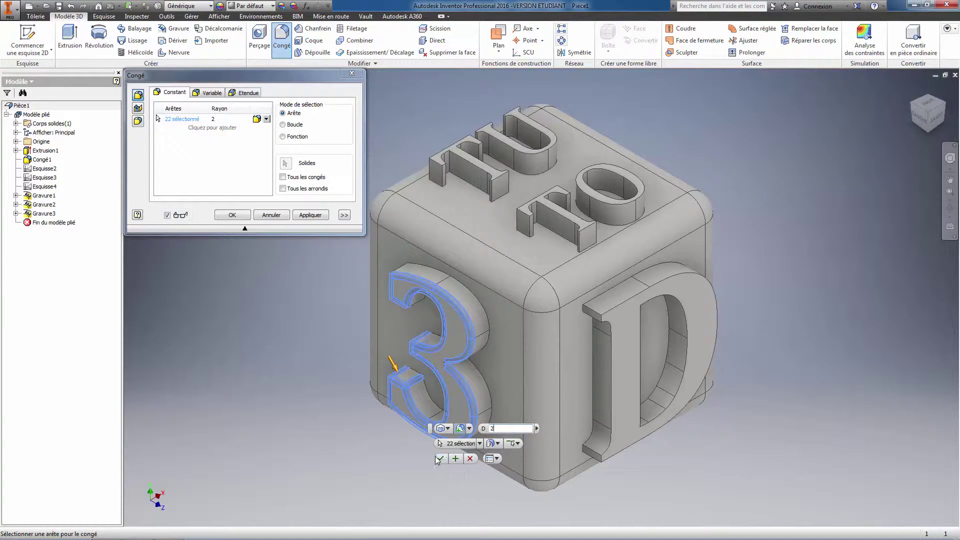
left_click(441, 459)
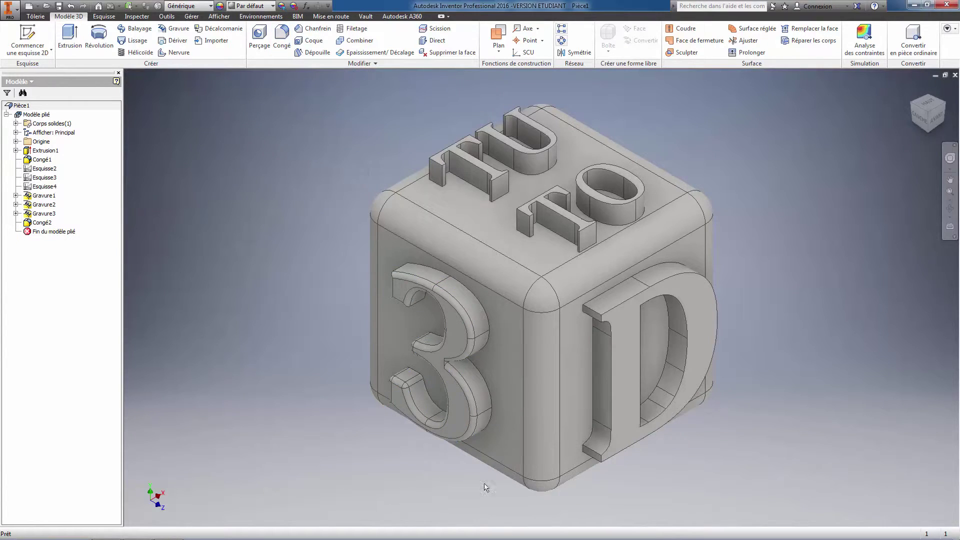
double_click(29, 224)
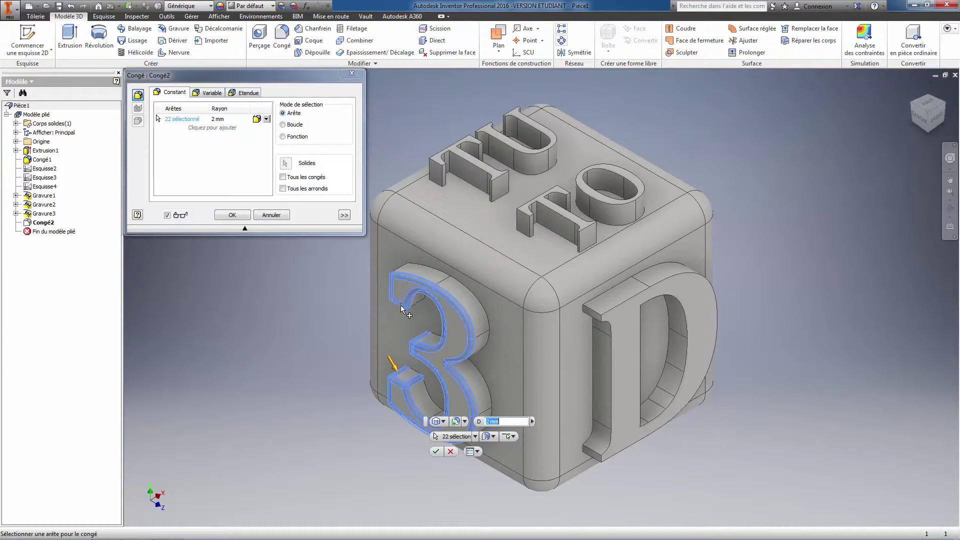
left_click(233, 215)
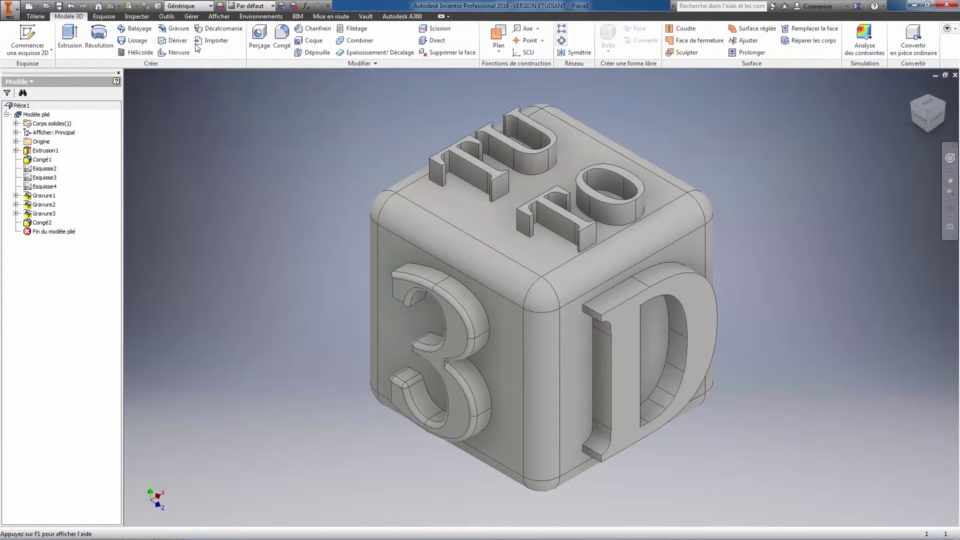
Step: Fillet the outer edges of the raised D, including its inner opening and serifs, with a 2 mm radius
left_click(281, 35)
left_click(676, 278)
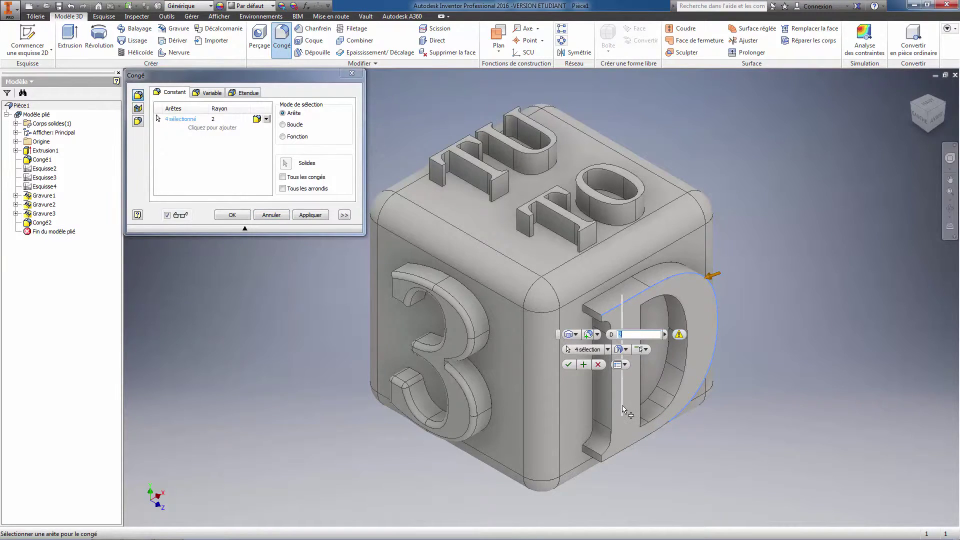
left_click(608, 407)
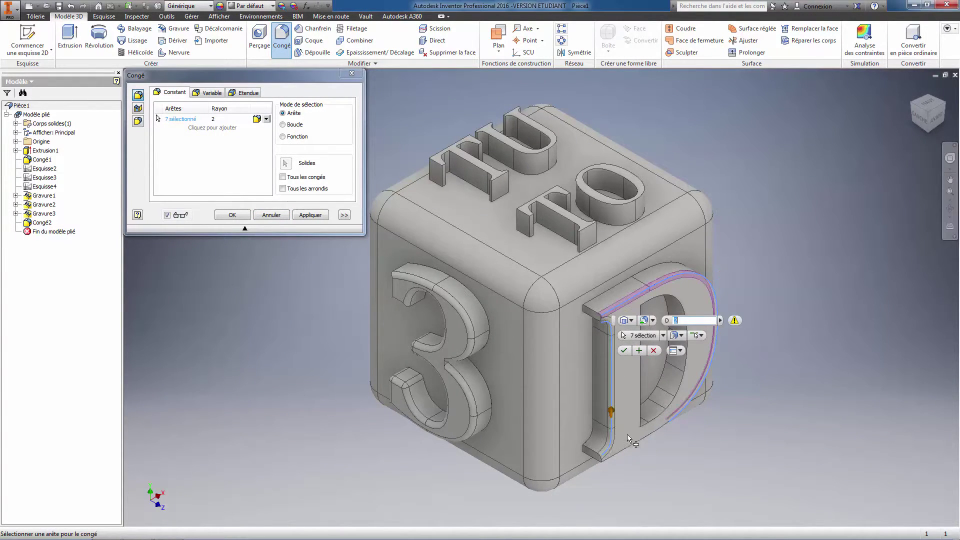
left_click(633, 448)
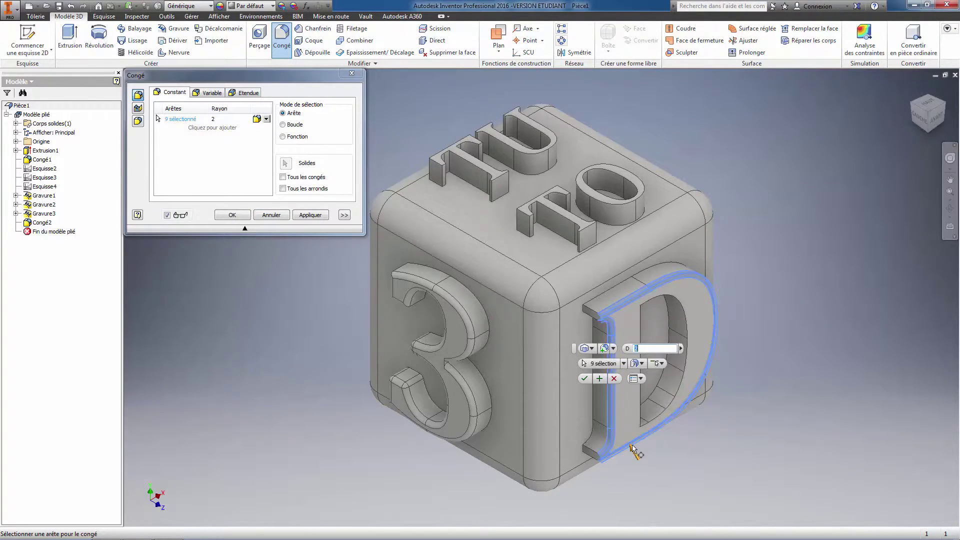
left_click(652, 418)
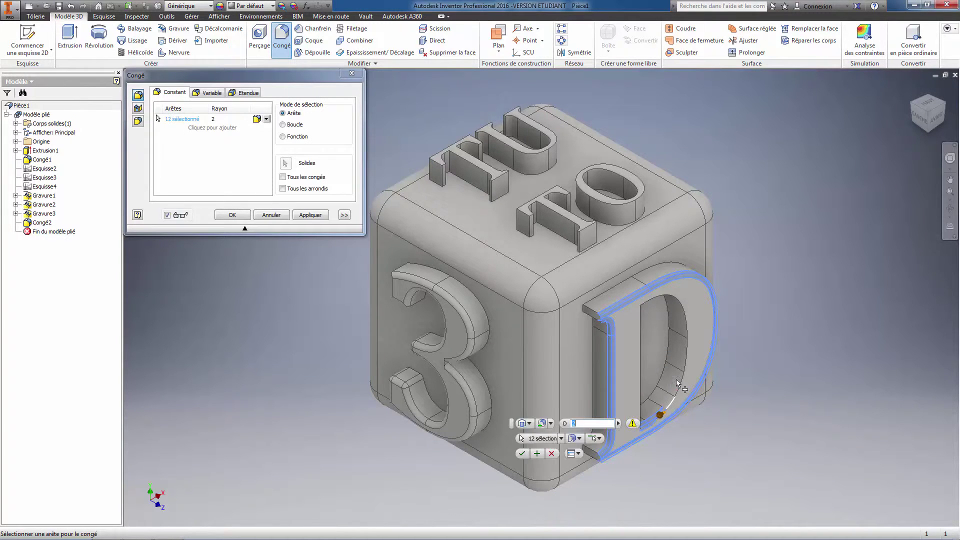
left_click(690, 359)
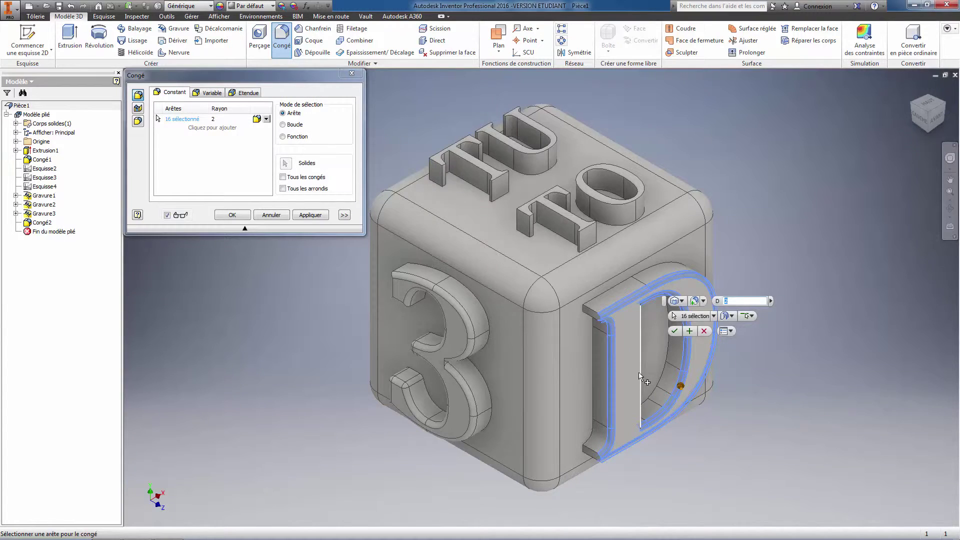
left_click(619, 403)
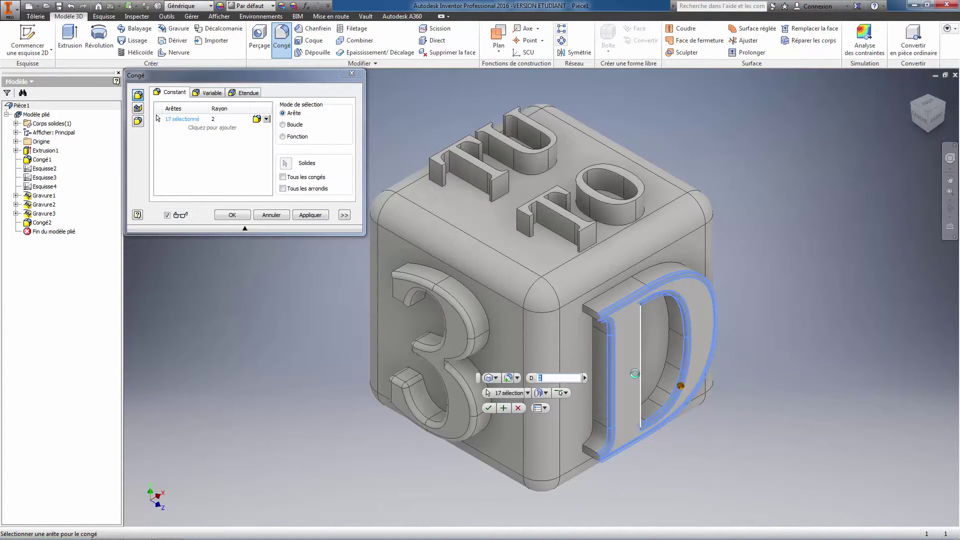
left_click(594, 453)
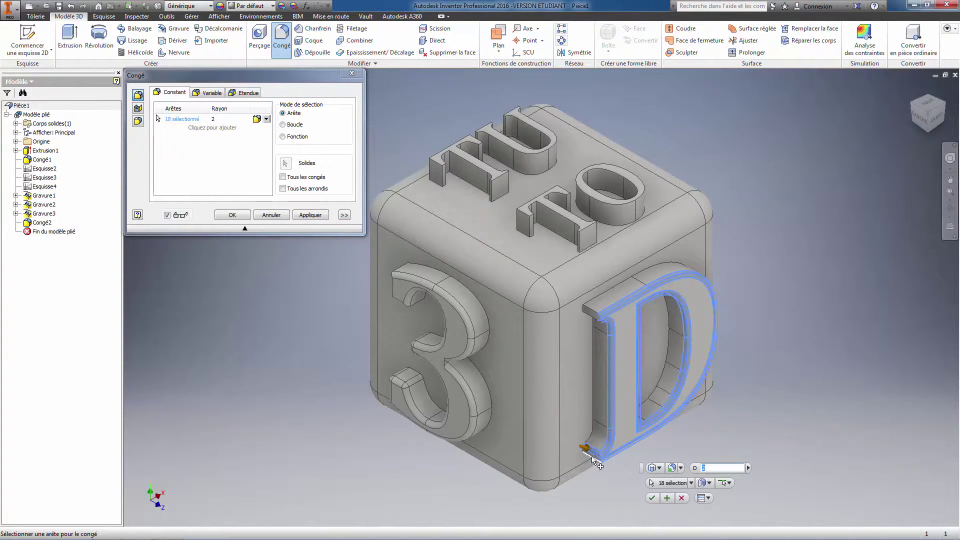
left_click(596, 459)
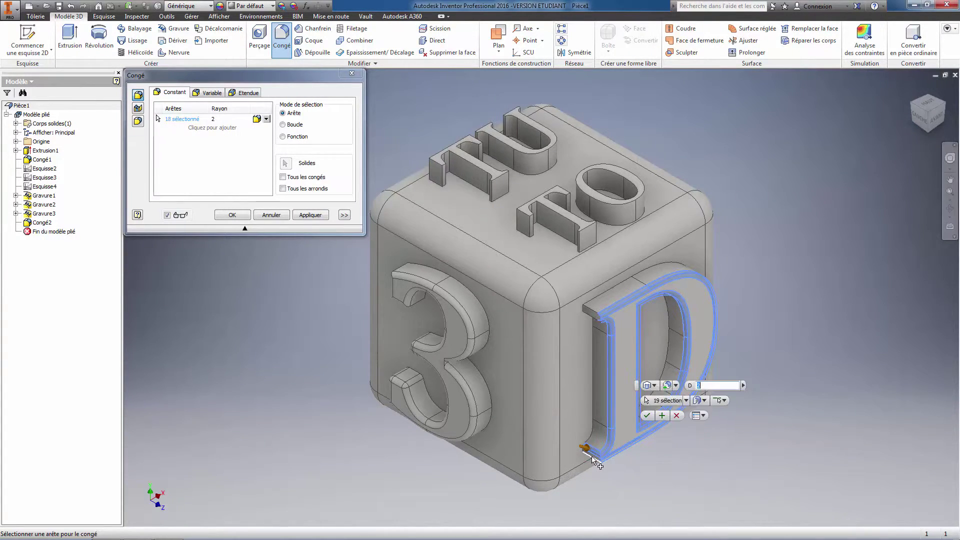
left_click(590, 315)
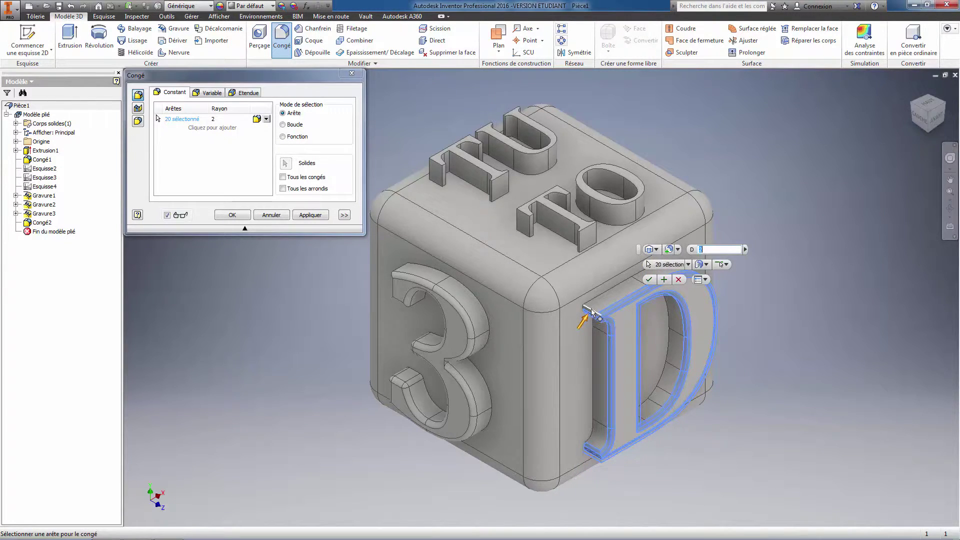
left_click(592, 313)
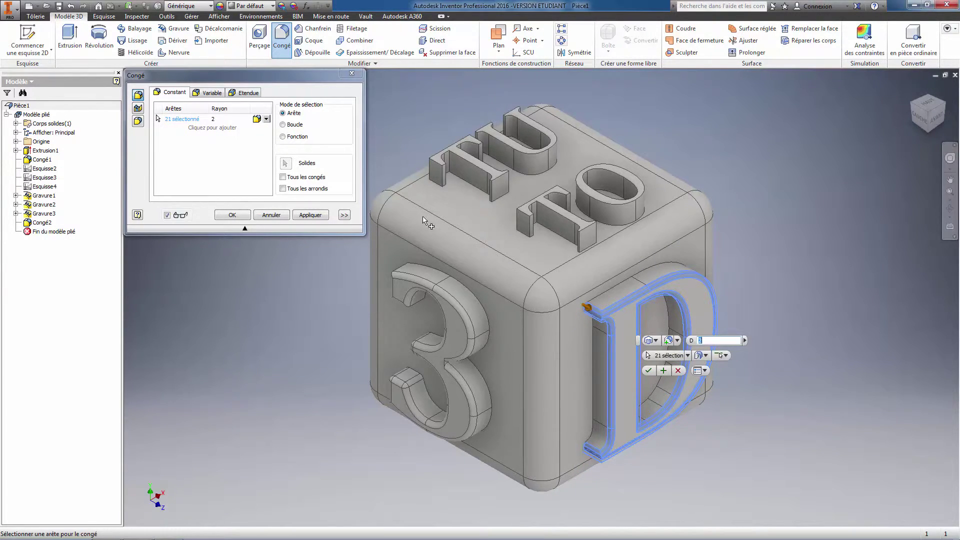
left_click(302, 216)
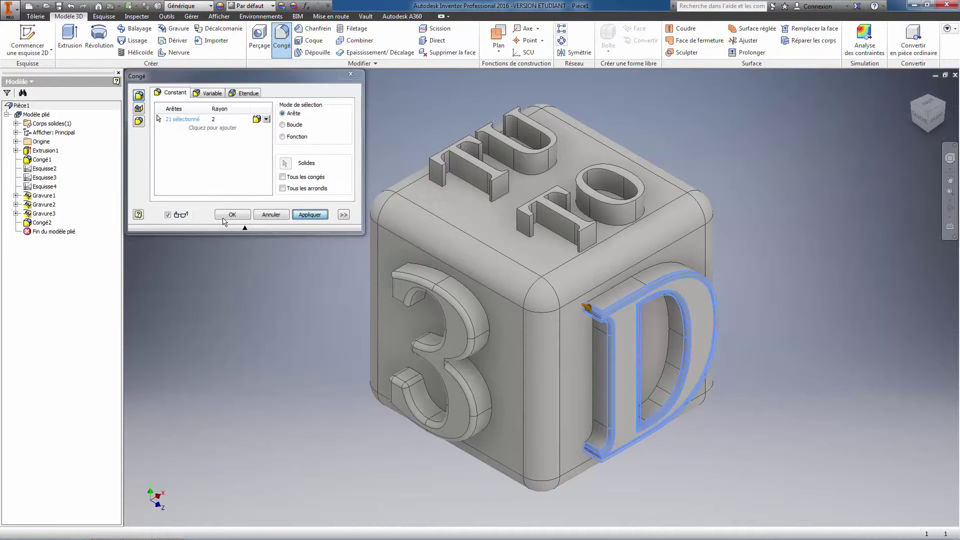
left_click(354, 74)
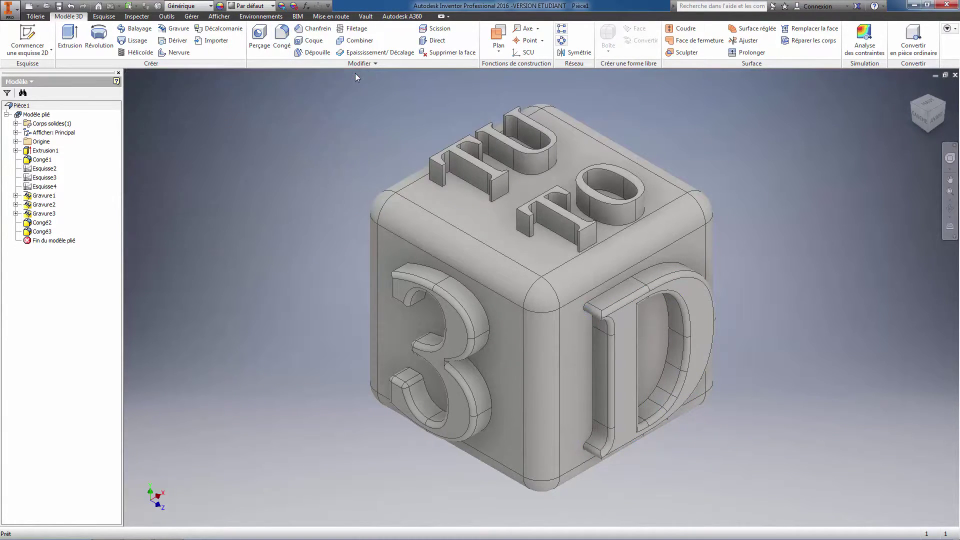
Step: Colour the cube's extrusion and its edge fillet light blue, RGB 0, 204, 255, using the appearance adjustment tool
left_click(52, 151)
left_click(42, 159, "ctrl")
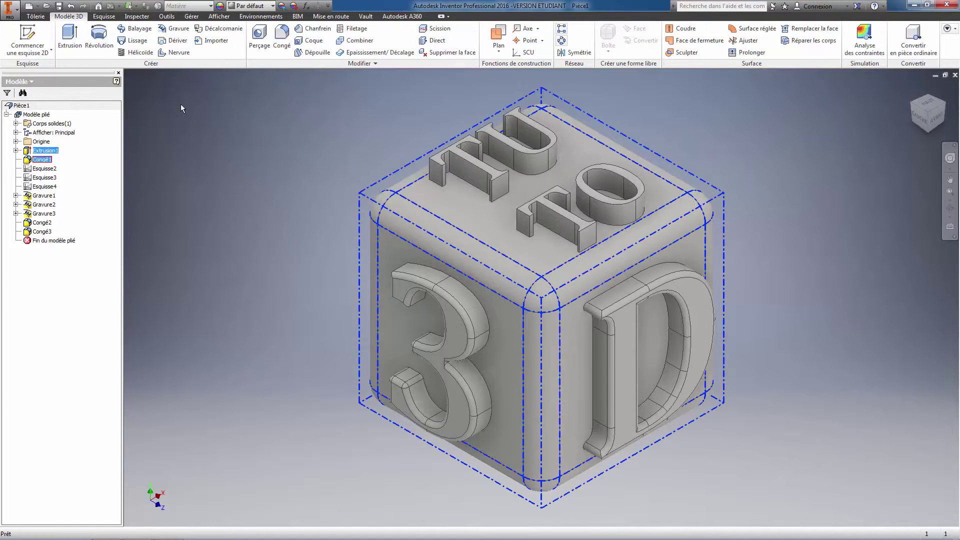
left_click(282, 5)
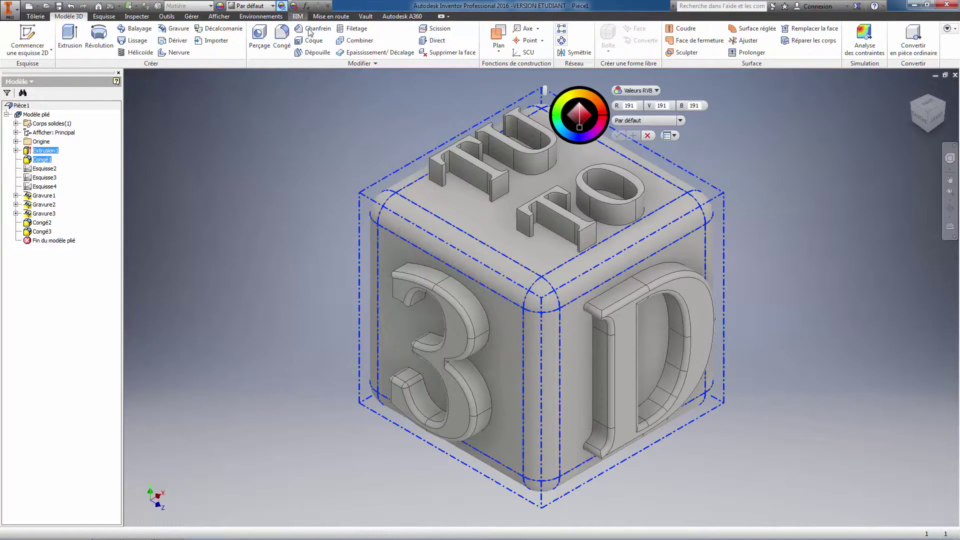
left_click(560, 131)
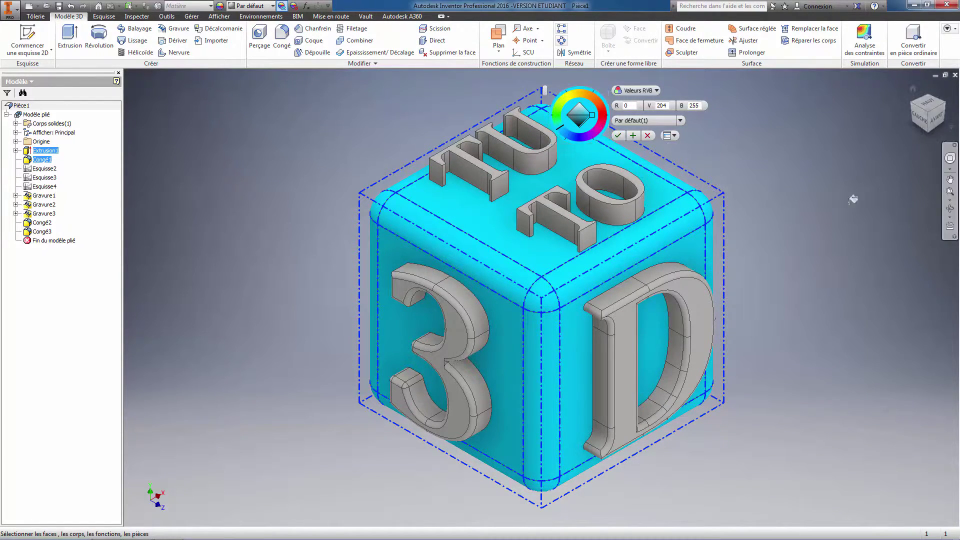
left_click(619, 135)
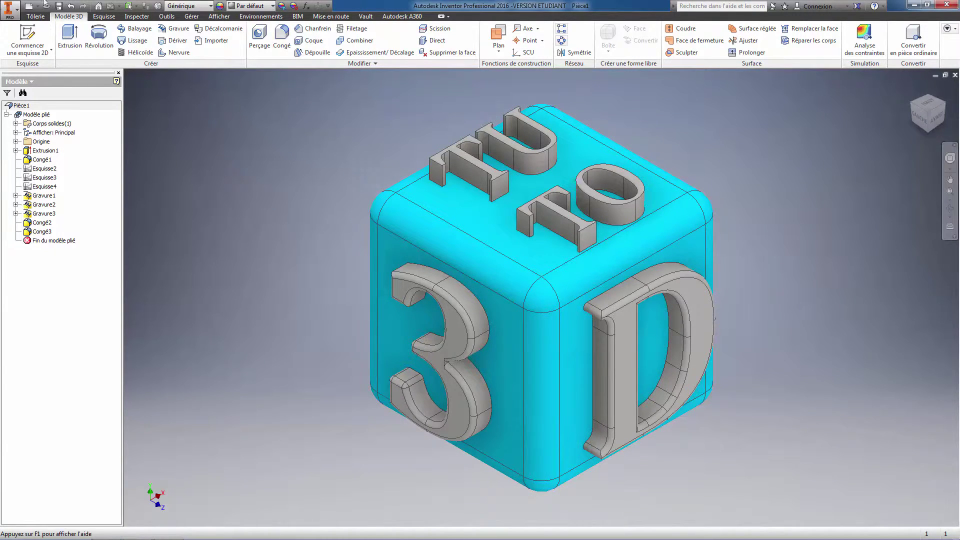
Step: Assign the gold material (Or) from the Inventor material library to the part
left_click(210, 6)
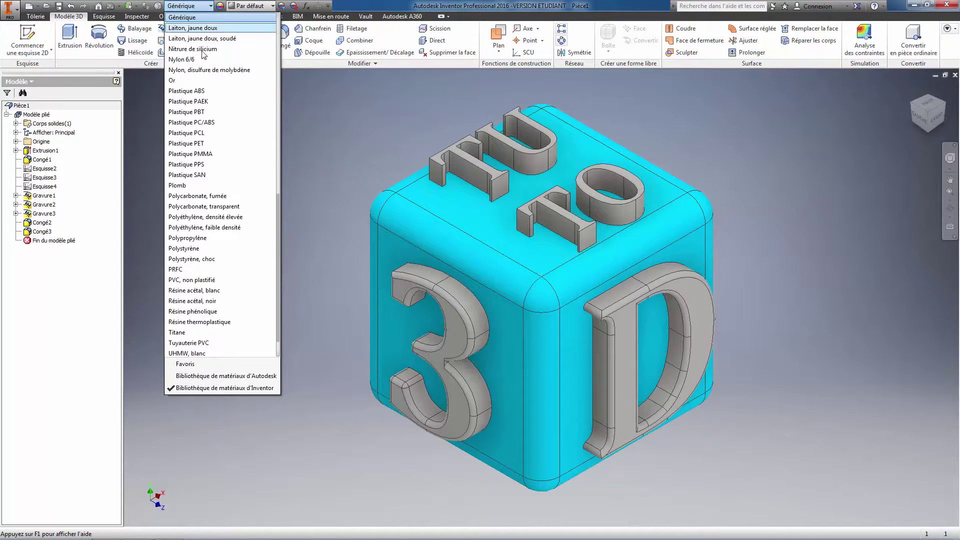
scroll(205, 280, "up", 2)
scroll(205, 285, "up", 6)
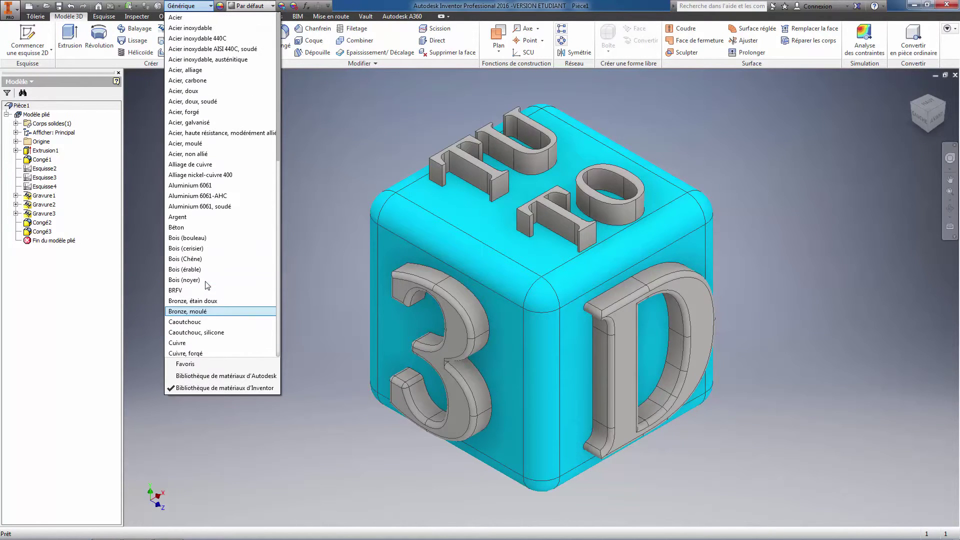
scroll(202, 265, "down", 11)
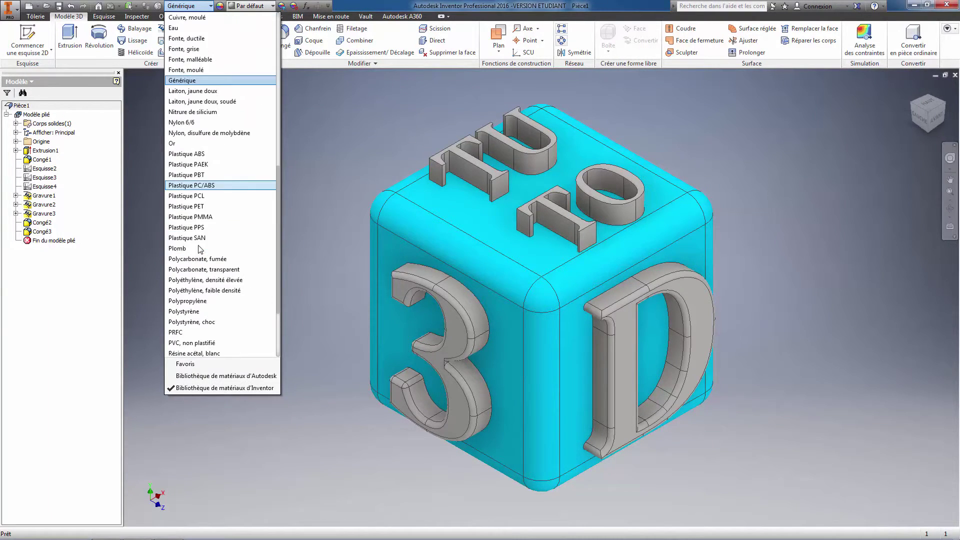
scroll(205, 250, "down", 3)
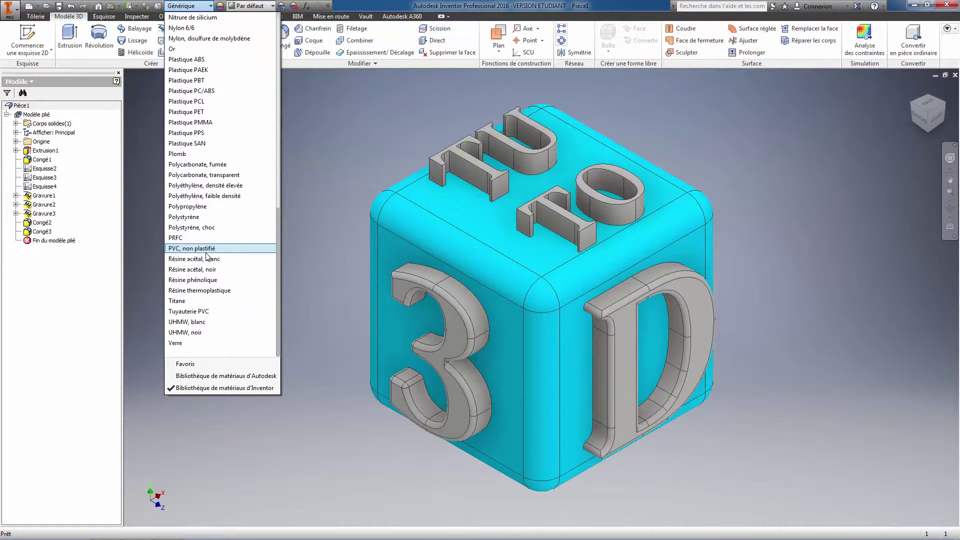
scroll(206, 254, "up", 5)
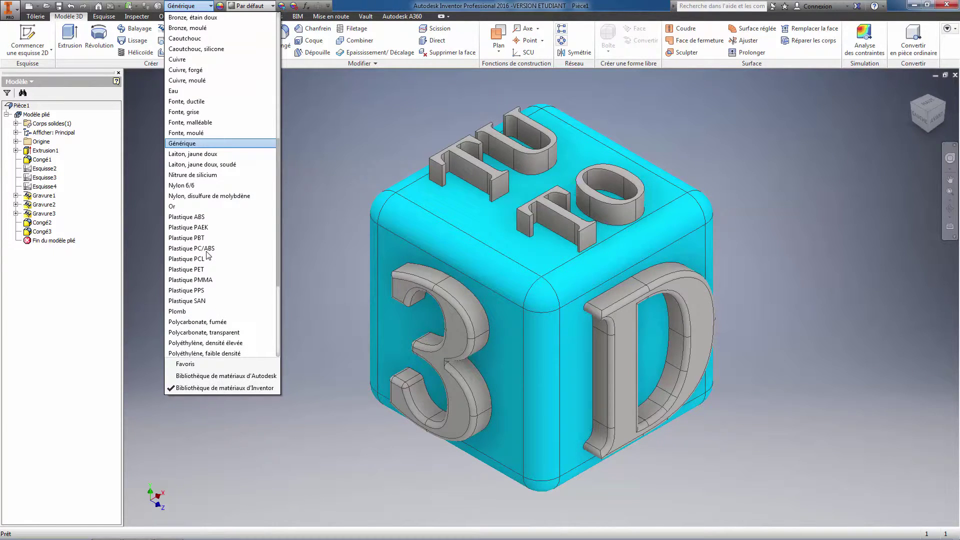
left_click(174, 204)
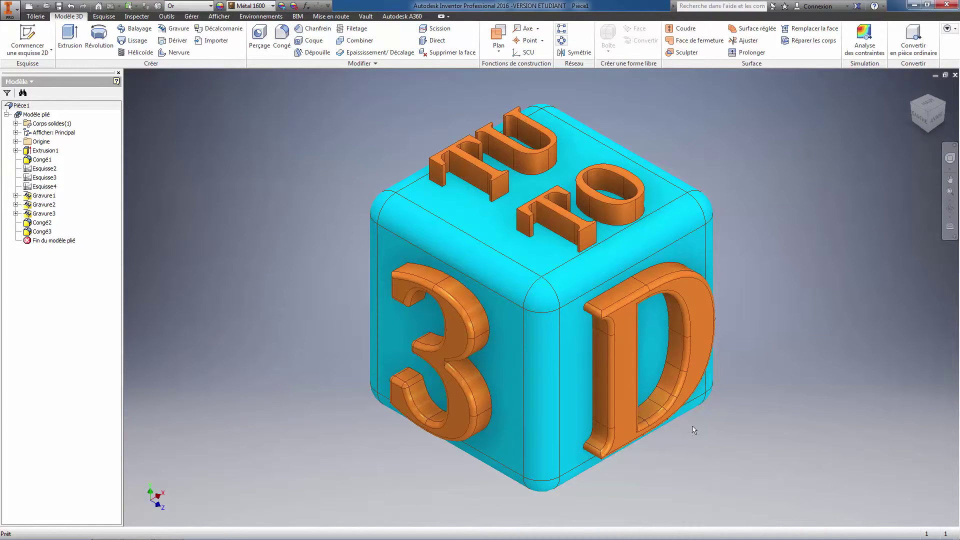
Step: Assign the copper alloy material (Alliage de cuivre) to the part
left_click(210, 6)
scroll(231, 195, "up", 12)
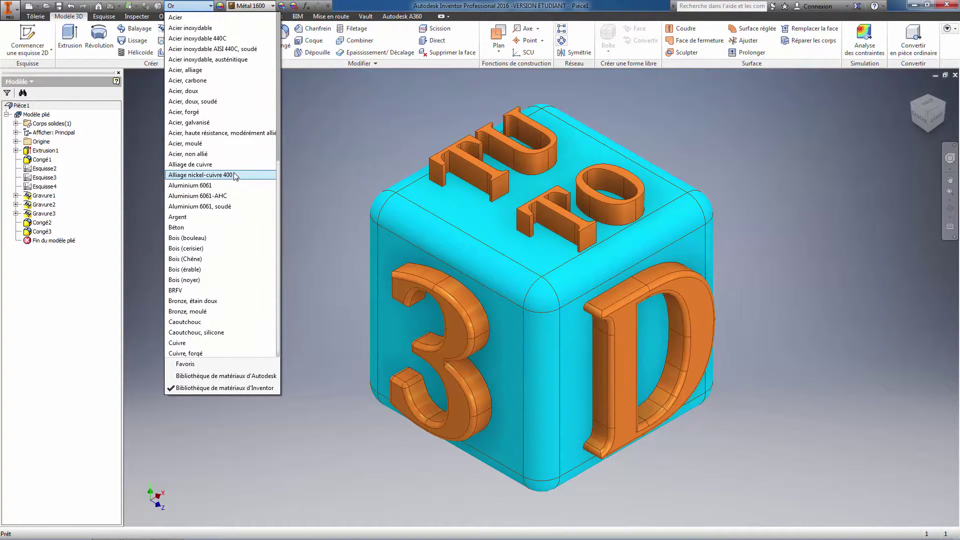
left_click(235, 164)
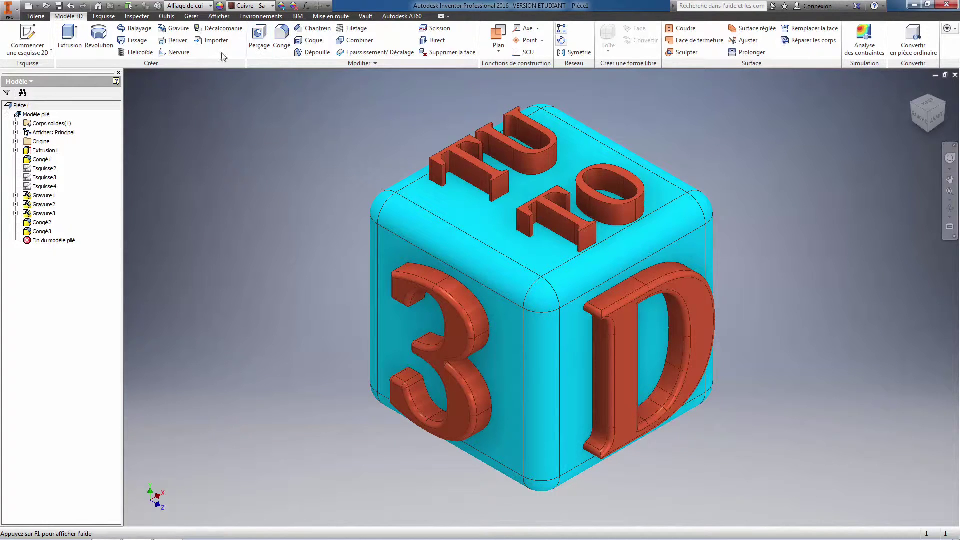
Step: Display the model in the realistic visual style and turn on ray tracing
left_click(220, 16)
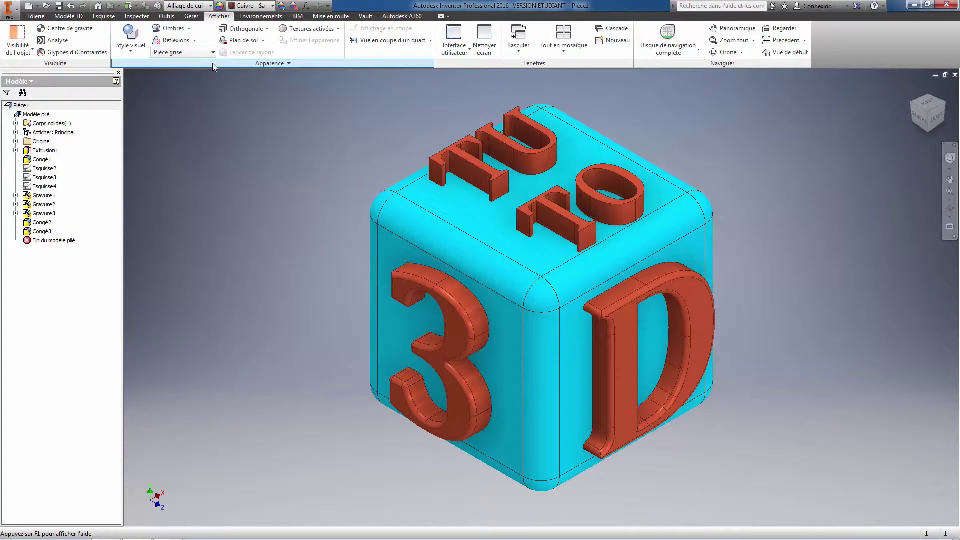
left_click(131, 44)
left_click(150, 80)
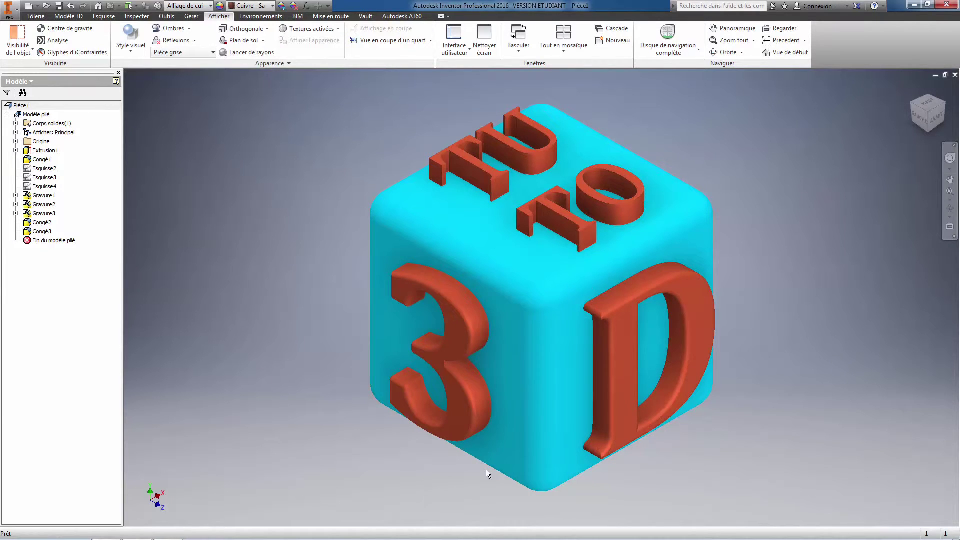
left_click(250, 55)
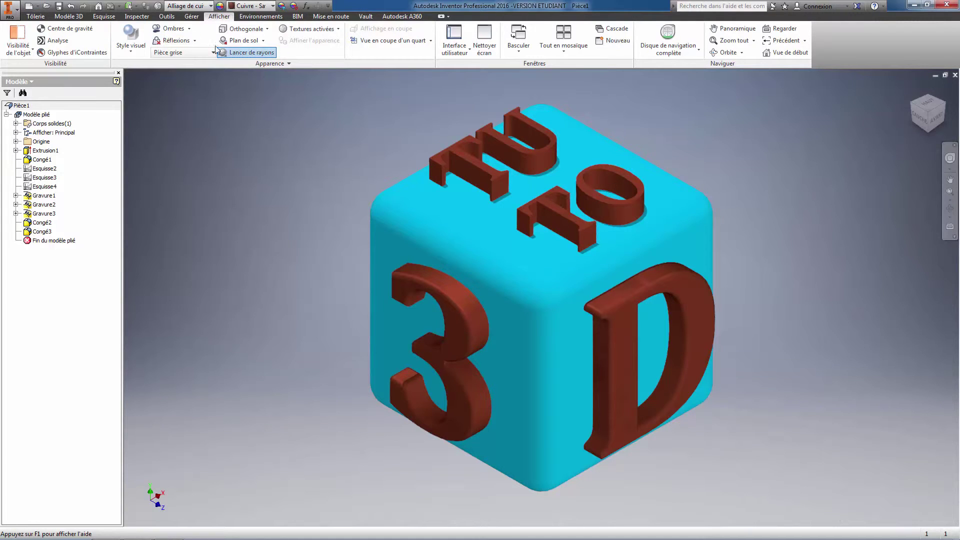
Step: Turn on shadows, the ground plane and ground reflections for the cube's display
left_click(170, 29)
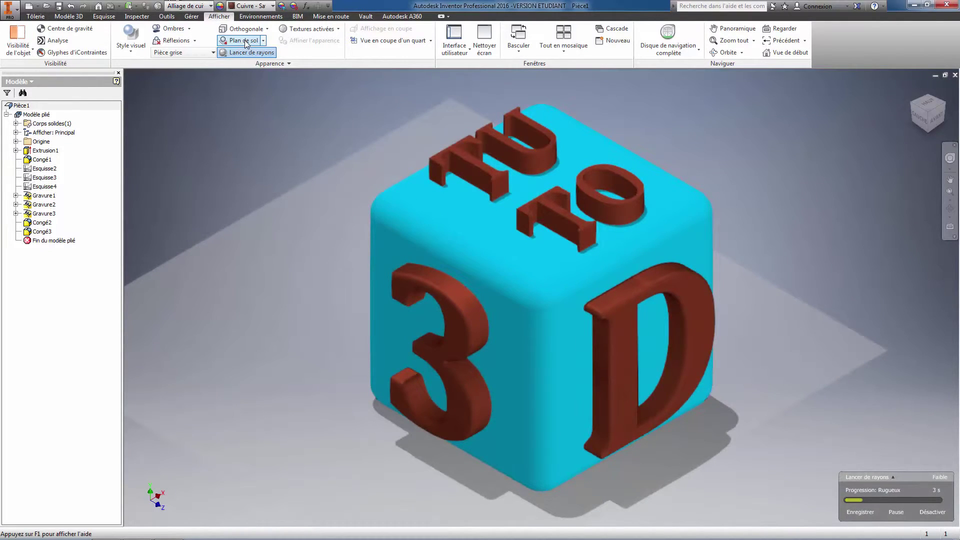
left_click(181, 41)
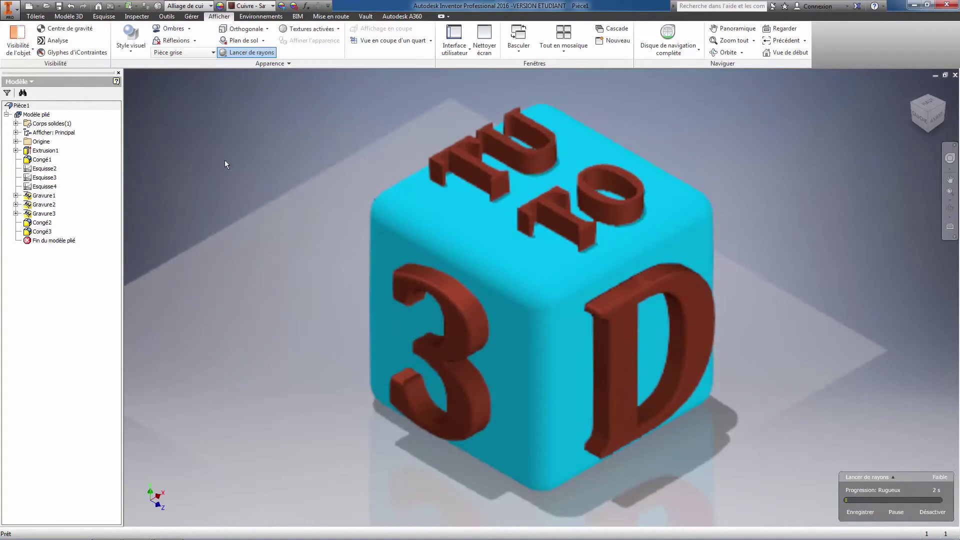
left_click(173, 30)
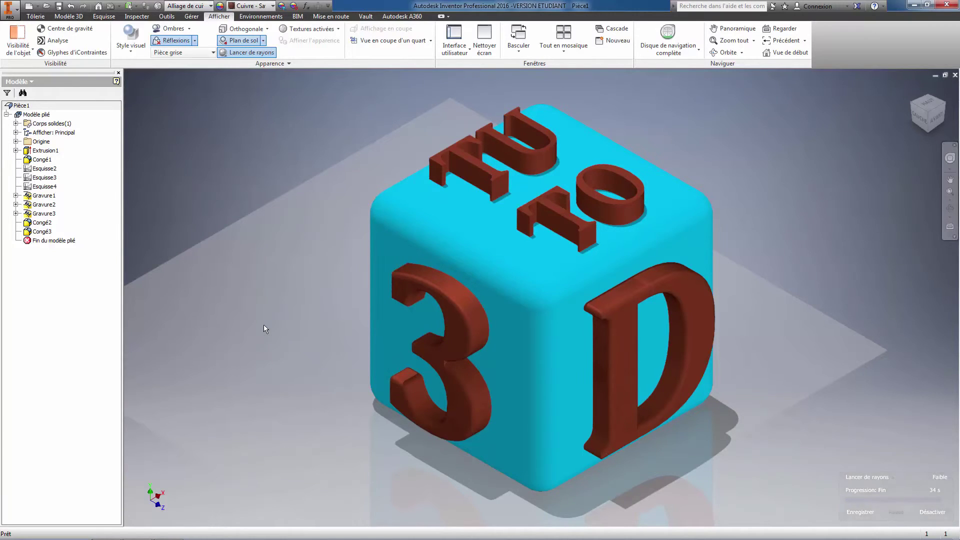
Step: Examine the PDF export dialog for the part, accepting the ray tracing deactivation and cancelling without saving
left_click(19, 15)
mouse_move(29, 131)
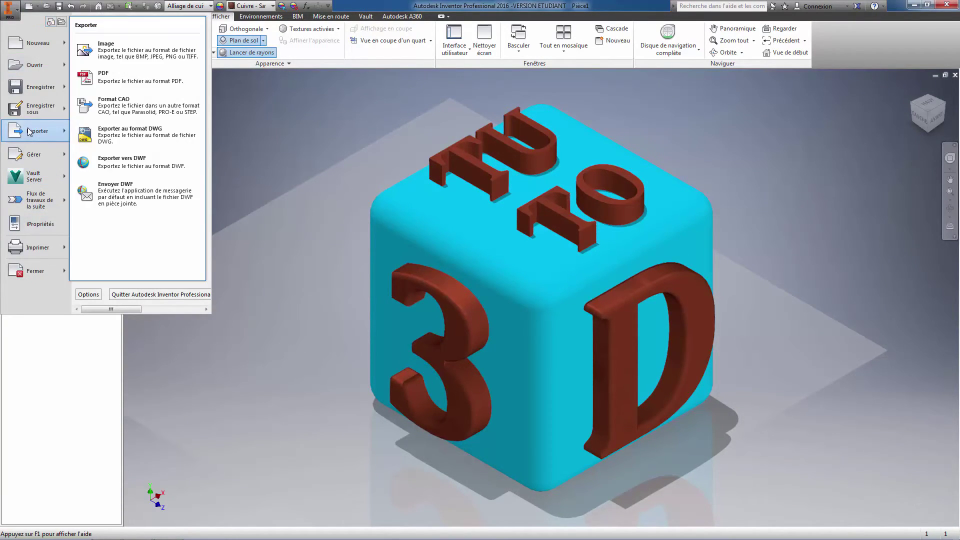
left_click(108, 71)
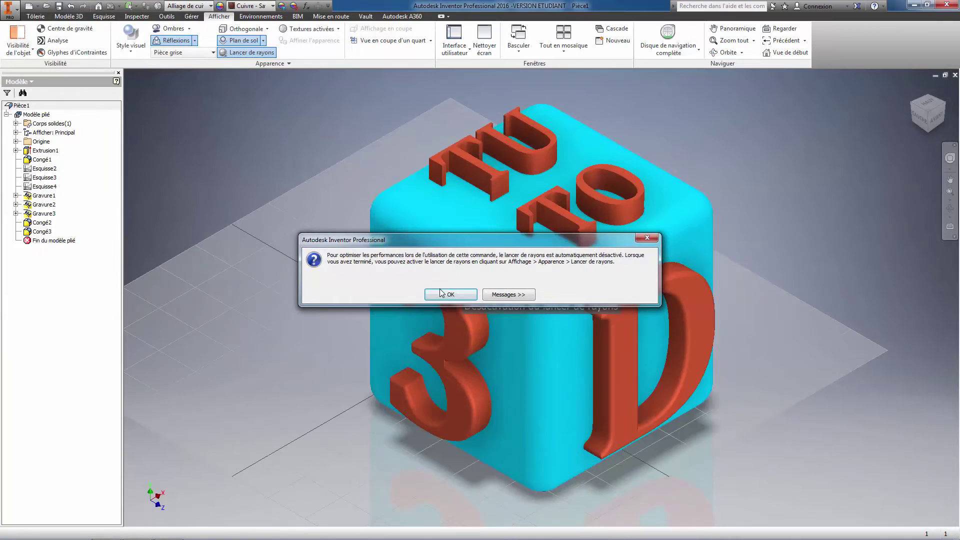
left_click(442, 295)
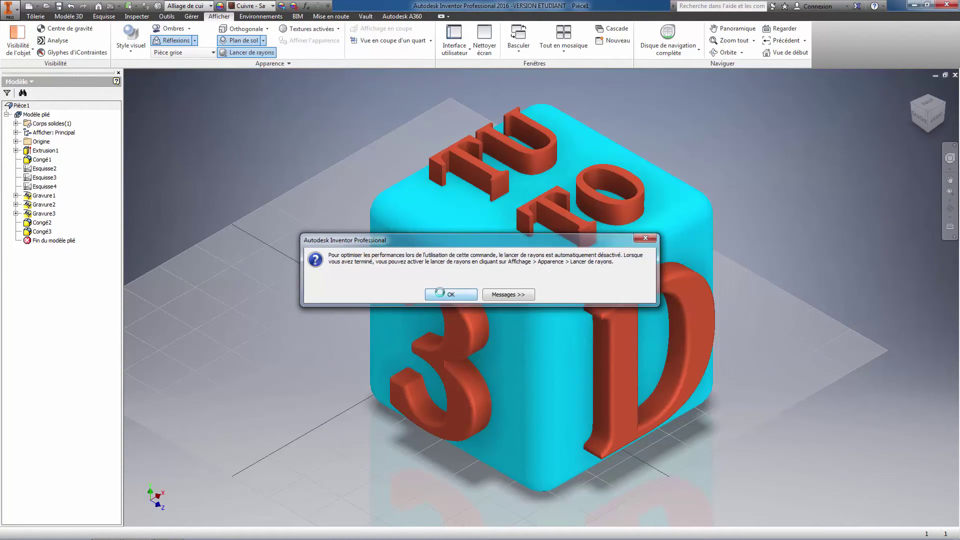
left_click(529, 348)
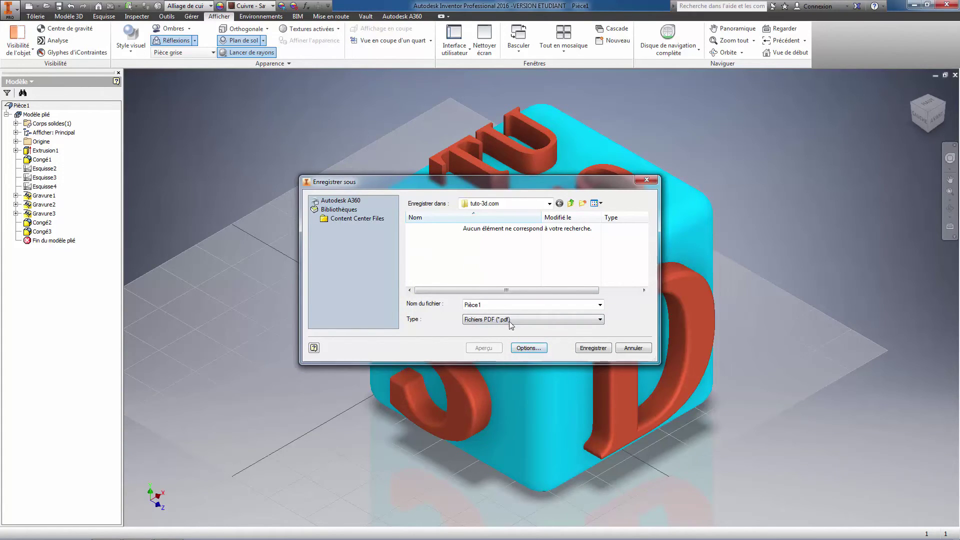
left_click(634, 349)
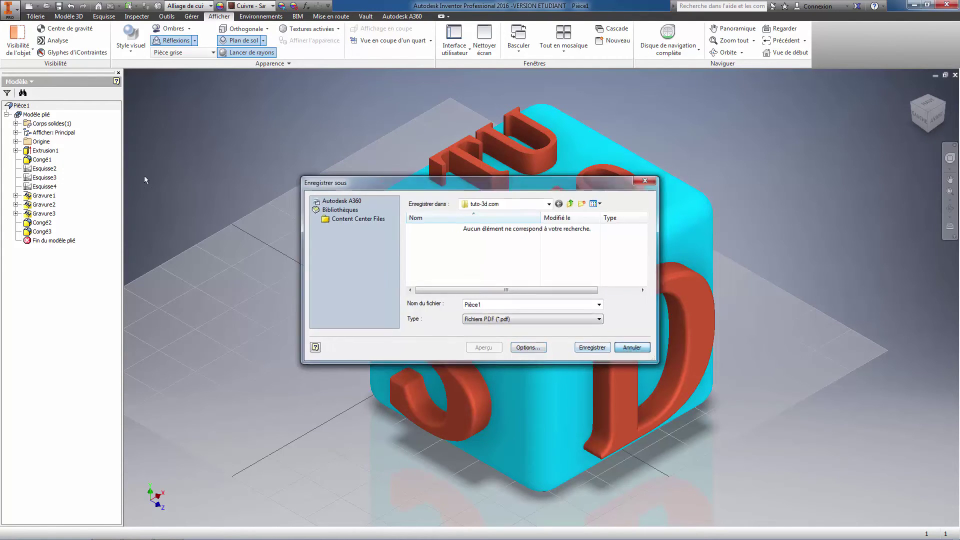
Step: Examine the image export dialog with its pixel size options and the other export formats, without saving a file
left_click(9, 10)
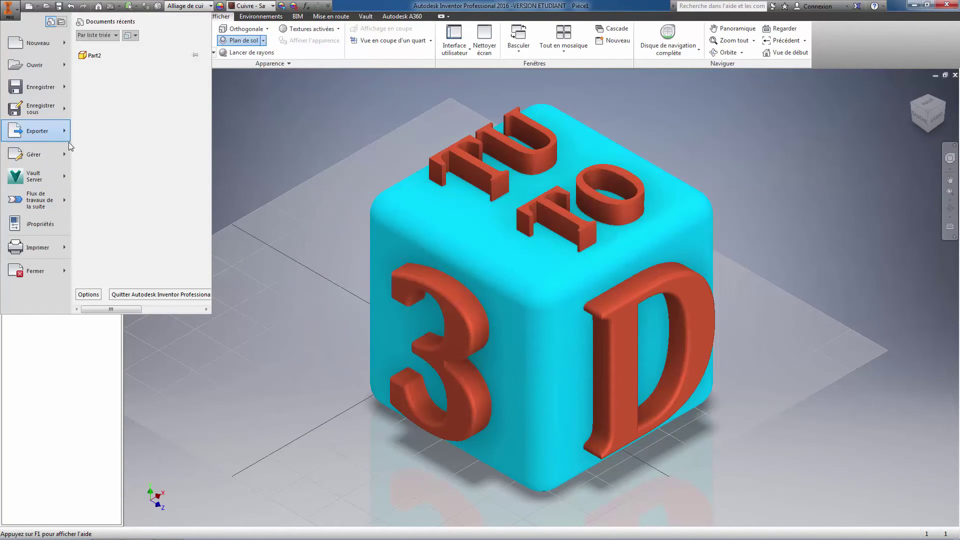
mouse_move(60, 134)
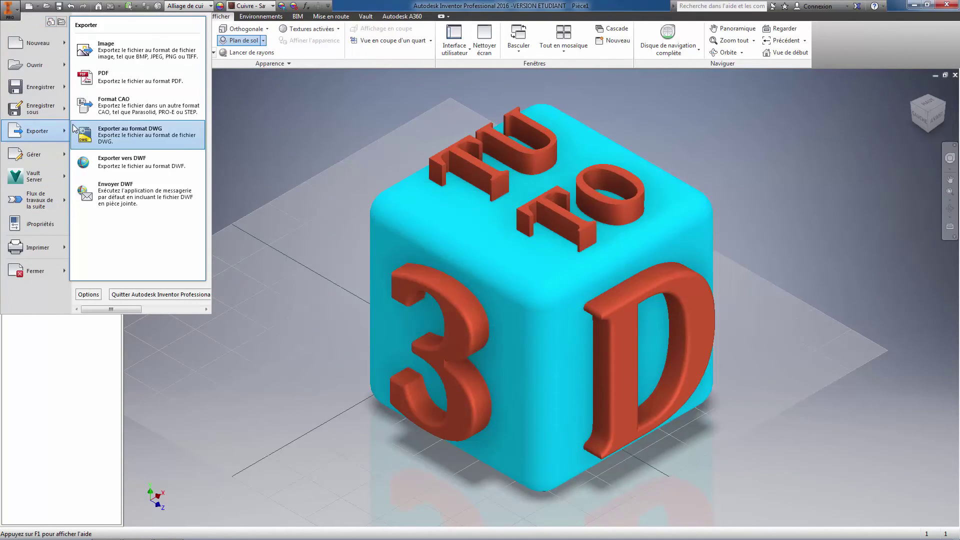
left_click(113, 42)
left_click(529, 348)
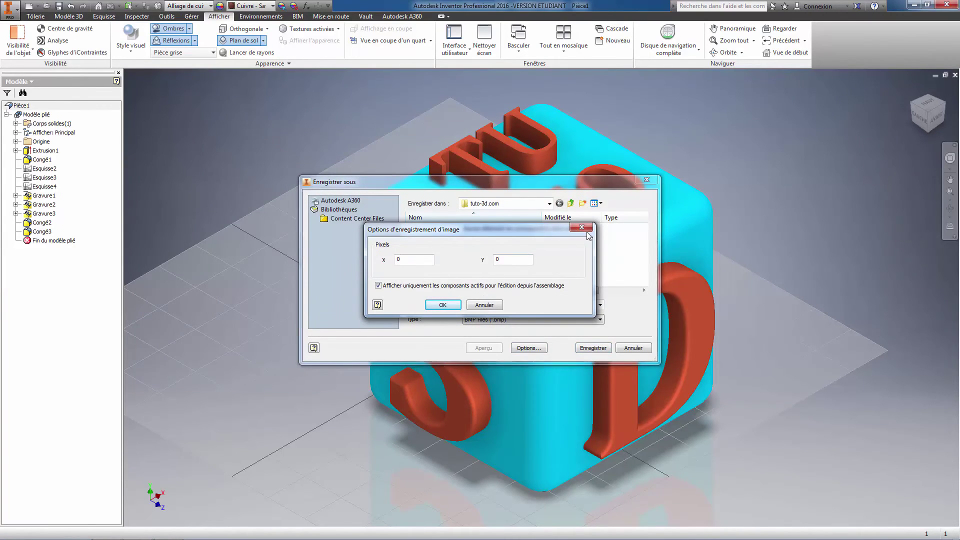
left_click(582, 227)
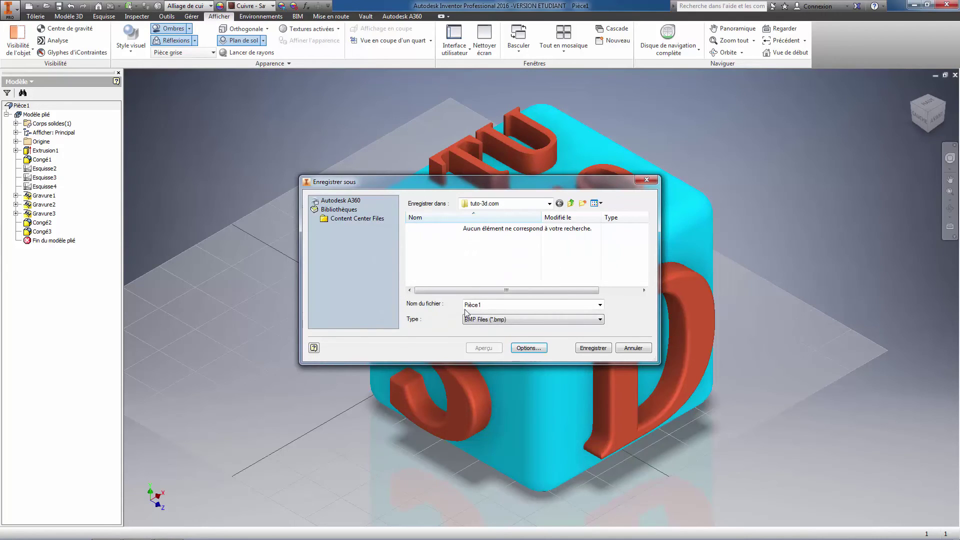
left_click(628, 350)
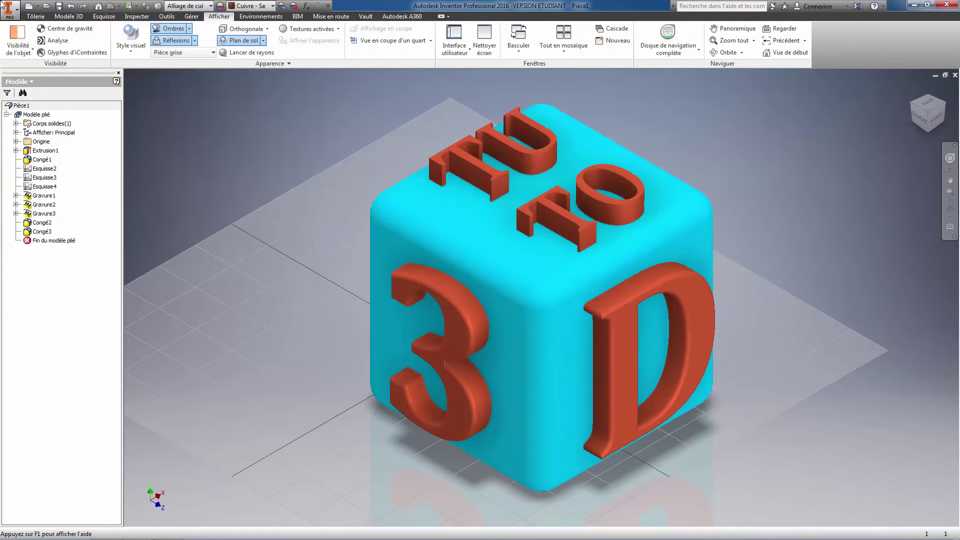
left_click(9, 9)
mouse_move(41, 134)
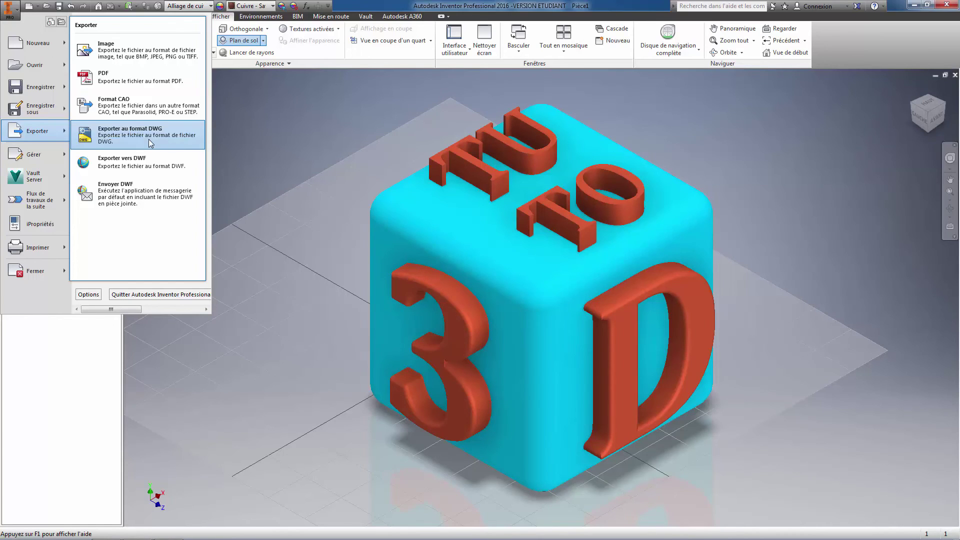
left_click(297, 368)
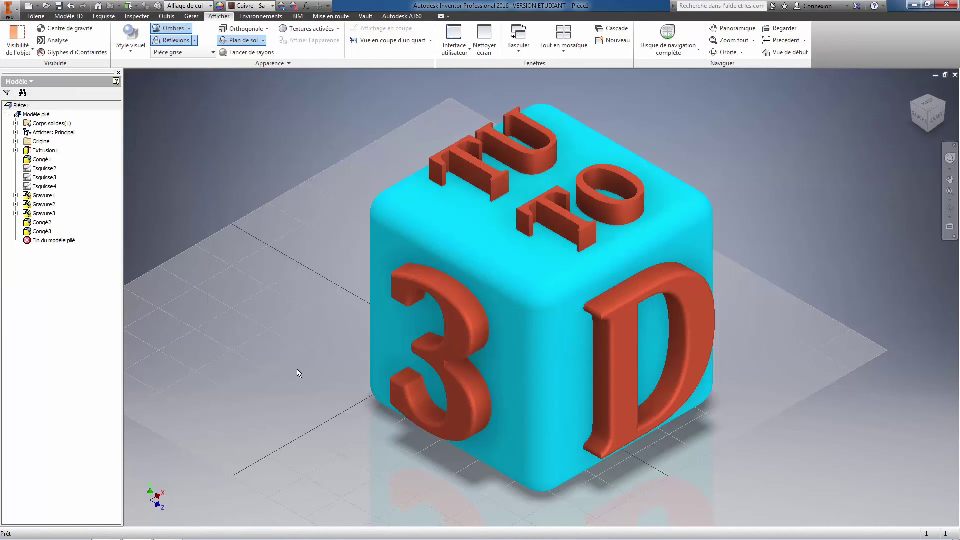